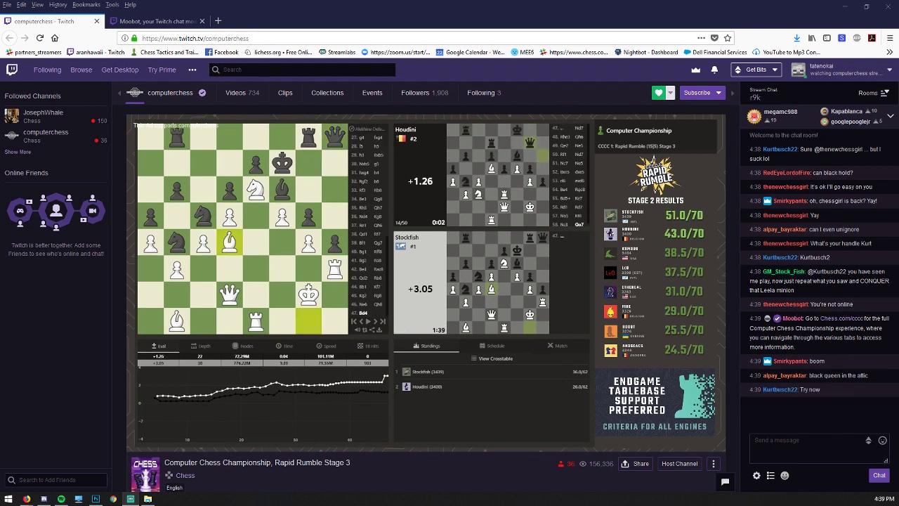
# - Send !cpu in the Twitch chat and read the bot's CPU specs reply
pyautogui.moveTo(806, 318); pyautogui.dragTo(822, 346)
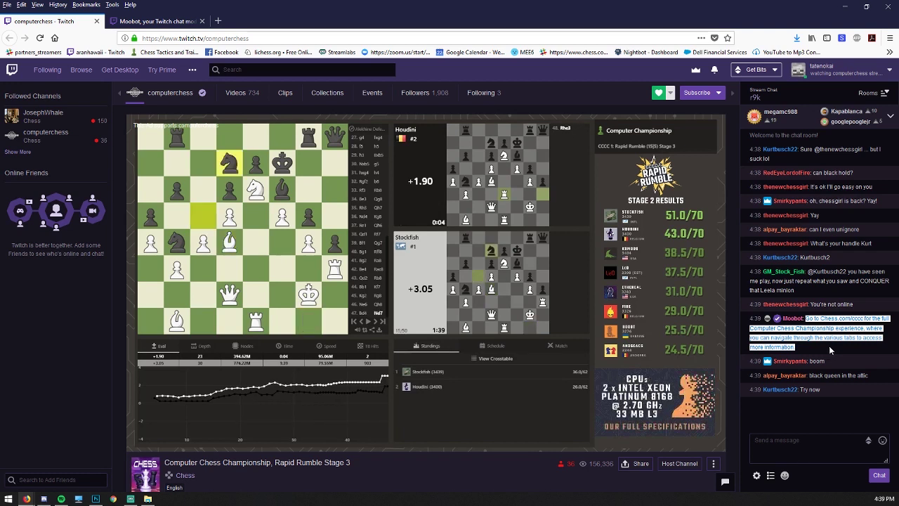
pyautogui.click(828, 346)
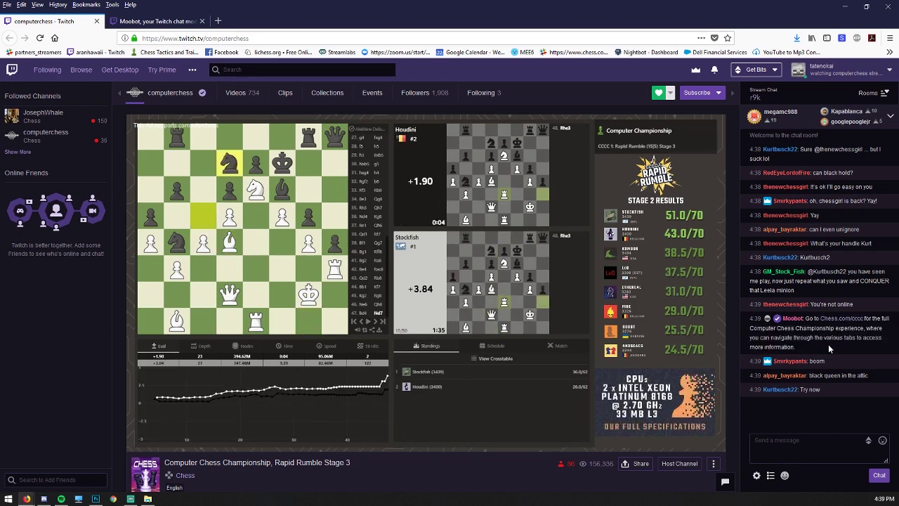
pyautogui.click(790, 440)
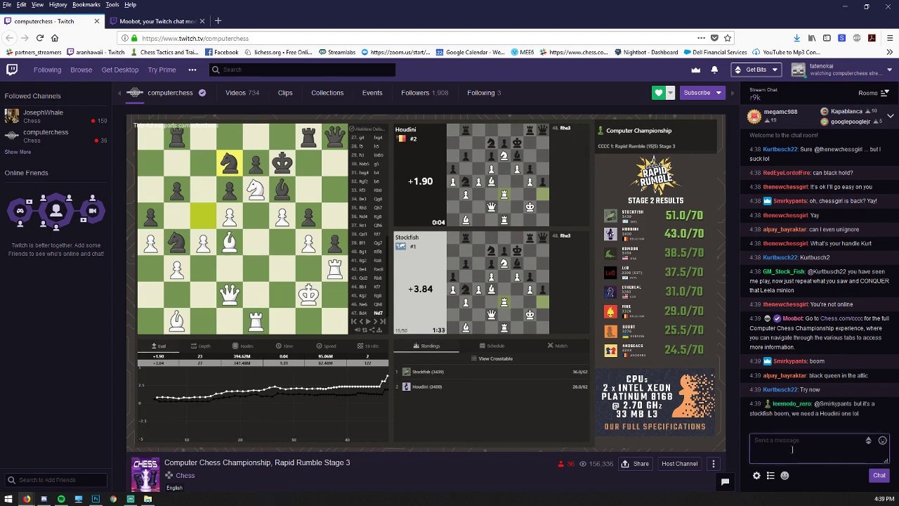
pyautogui.write('!cpu')
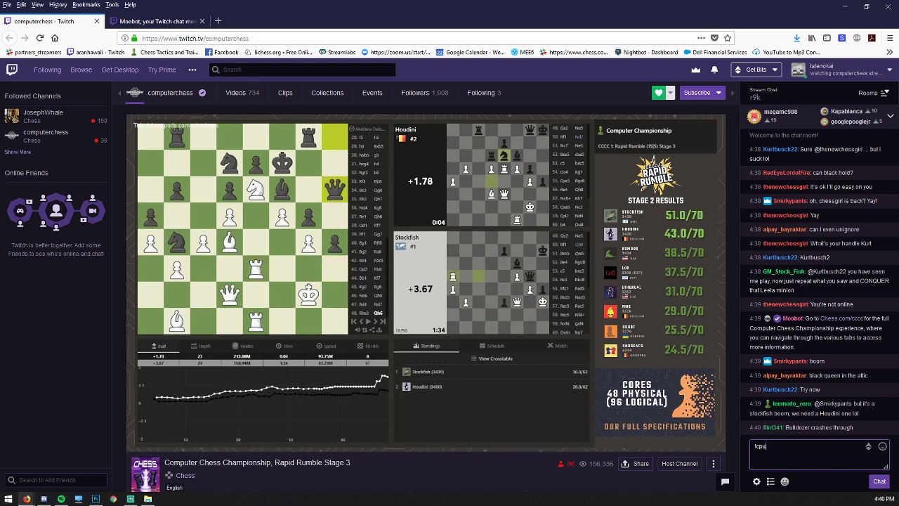
pyautogui.press('Return')
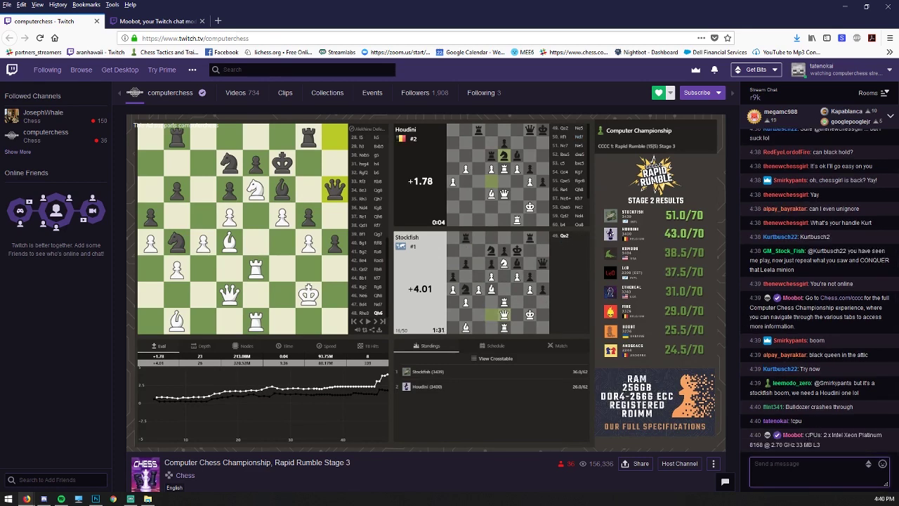
pyautogui.moveTo(805, 435); pyautogui.dragTo(828, 446)
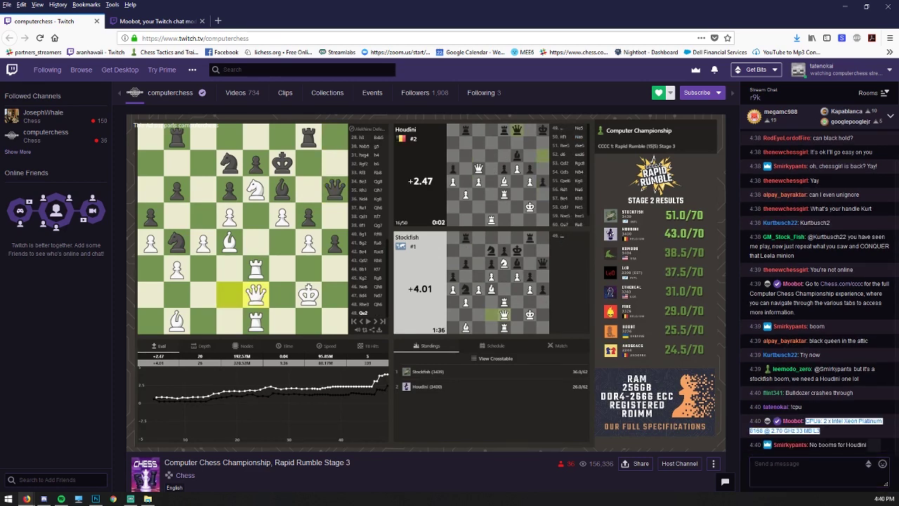
pyautogui.click(825, 419)
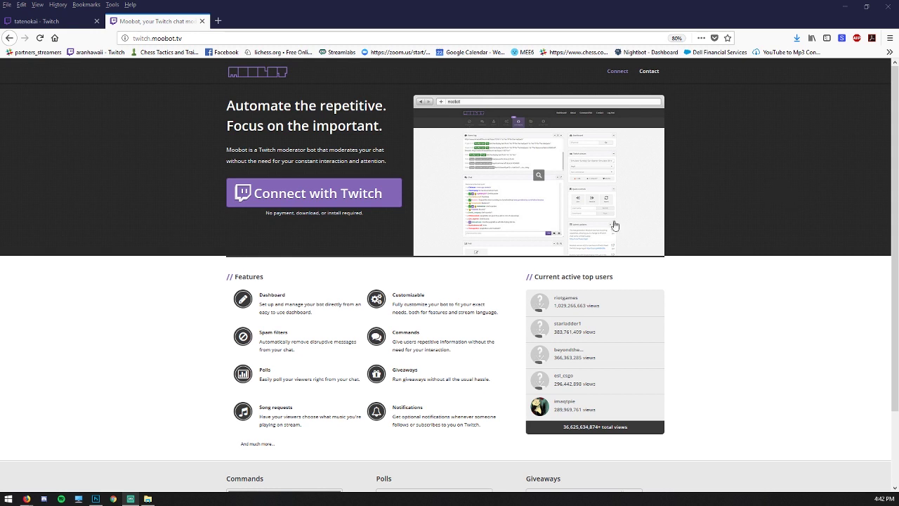
# - Connect and authorize Moobot with the Twitch account, skipping the welcome tour
pyautogui.click(282, 202)
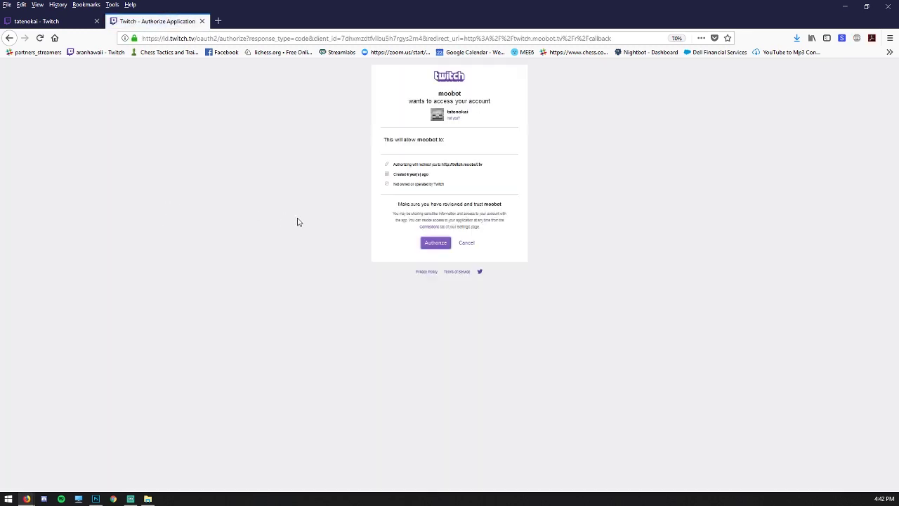
pyautogui.click(434, 246)
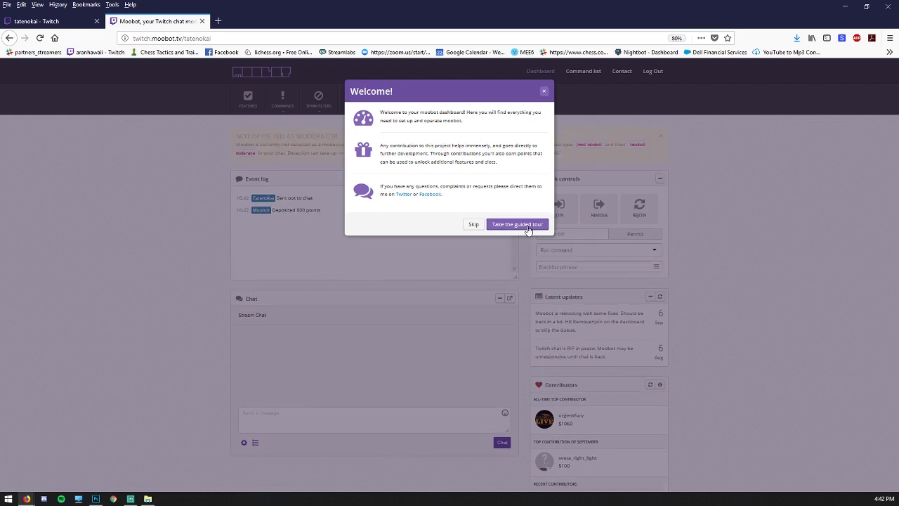
pyautogui.click(471, 224)
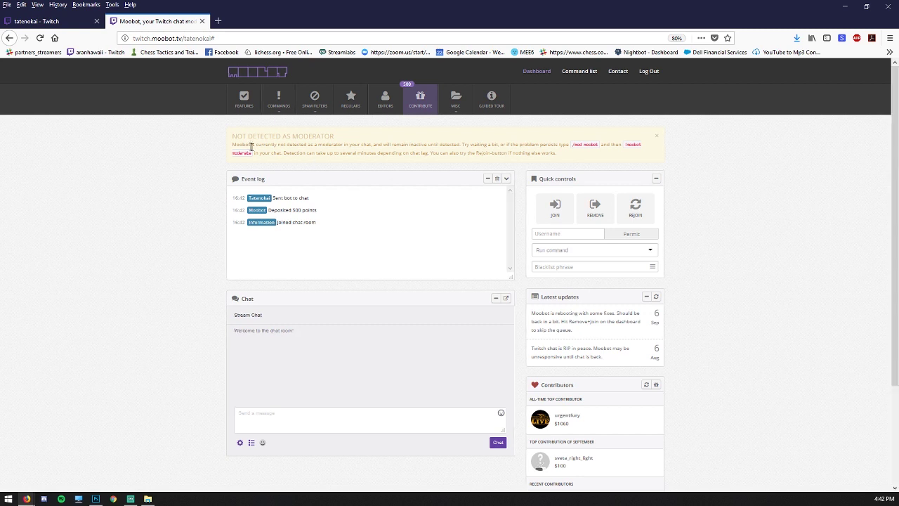
pyautogui.moveTo(252, 136); pyautogui.dragTo(602, 155)
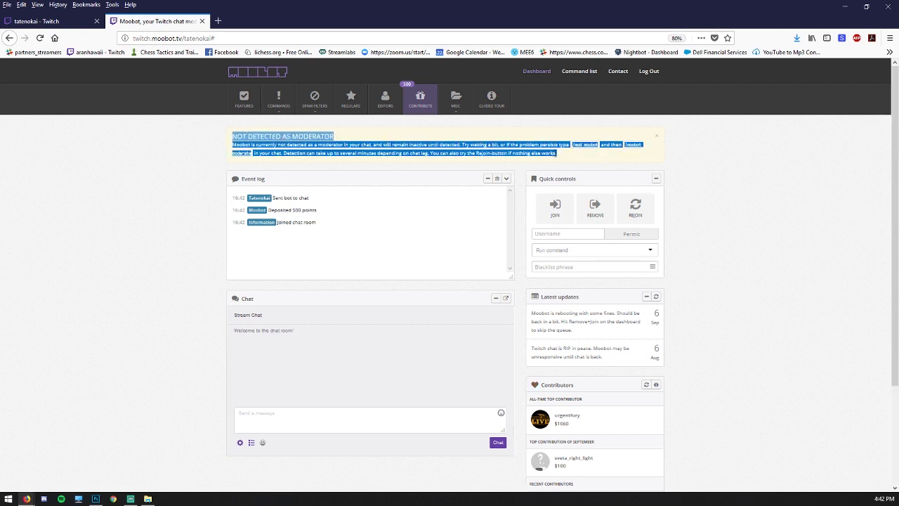
pyautogui.click(561, 155)
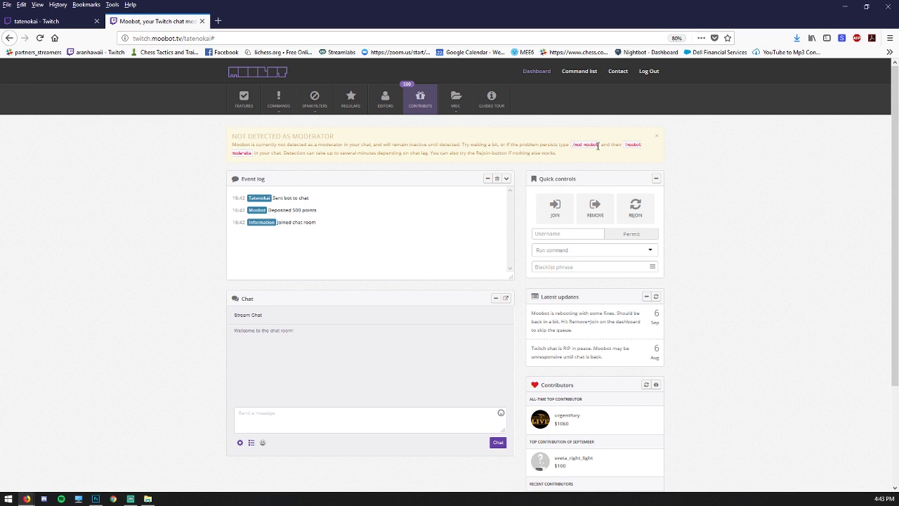
pyautogui.moveTo(597, 146); pyautogui.dragTo(571, 145)
# - Make moobot a channel moderator with /mod moobot in the Twitch chat
pyautogui.click(52, 23)
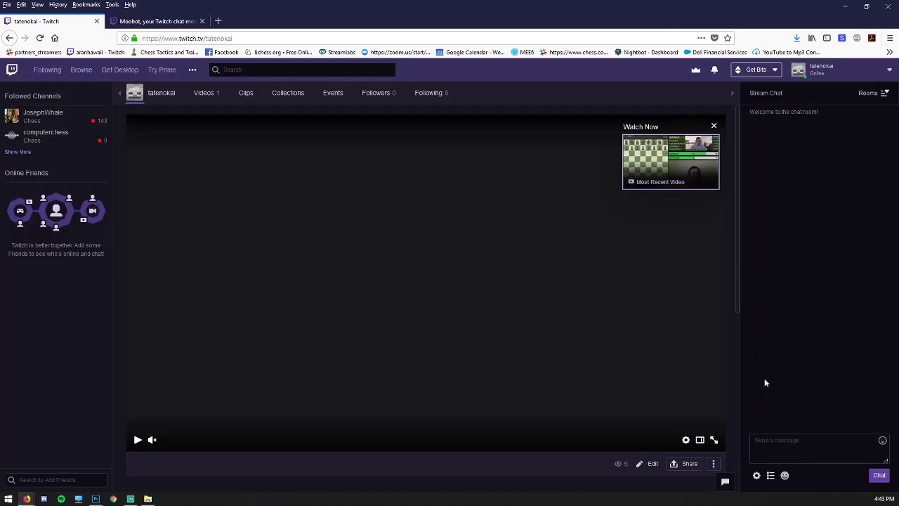
pyautogui.click(772, 444)
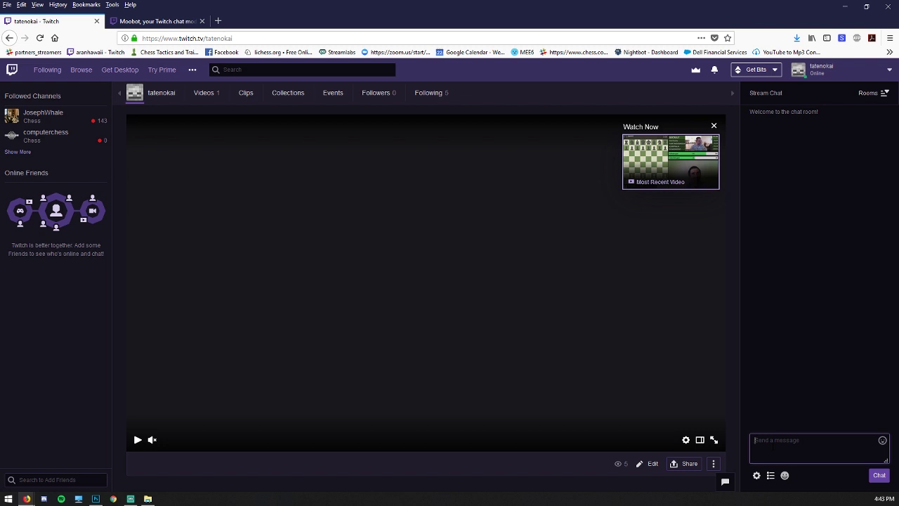
pyautogui.write('/mod moobot')
pyautogui.press('Return')
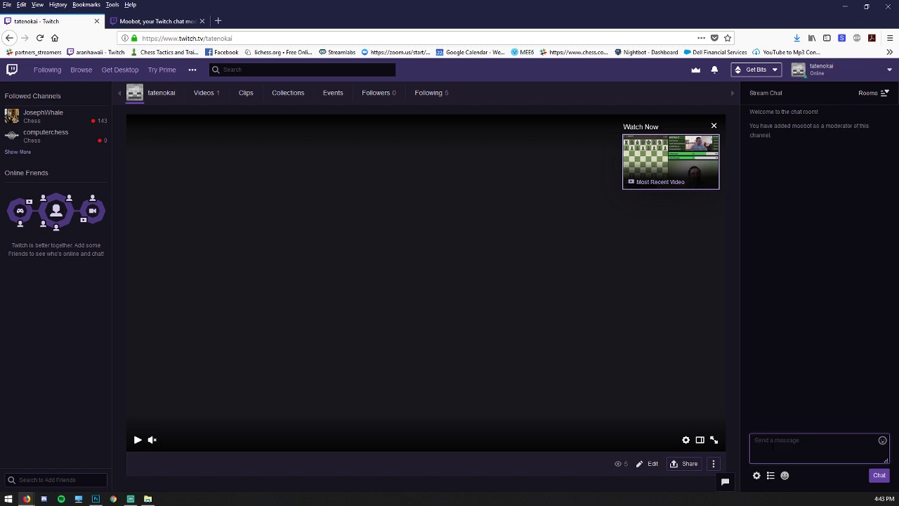
pyautogui.click(156, 22)
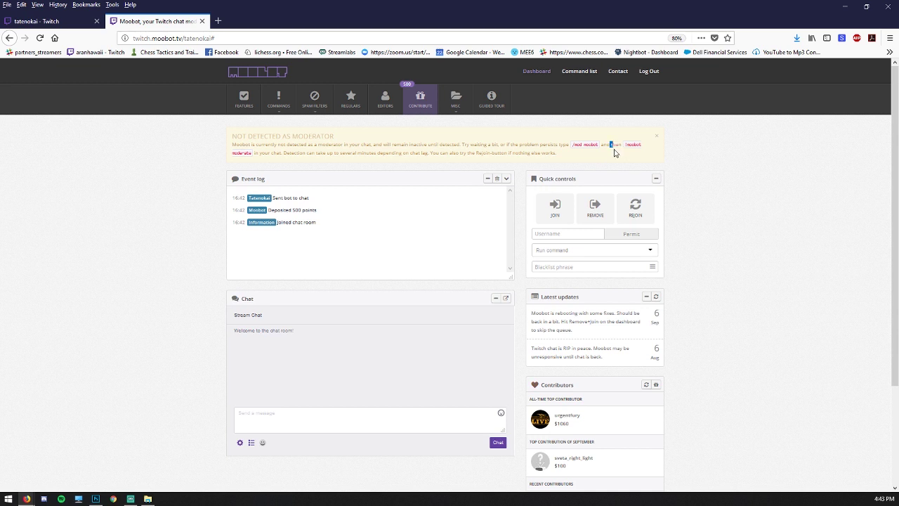
pyautogui.moveTo(611, 144); pyautogui.dragTo(616, 156)
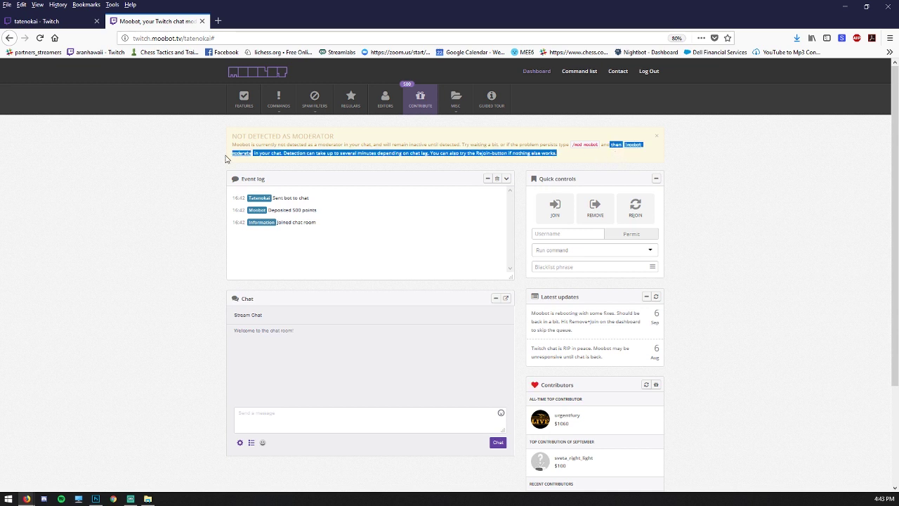
# - Send !moobot moderate in chat so Moobot re-detects its moderator status
pyautogui.click(50, 23)
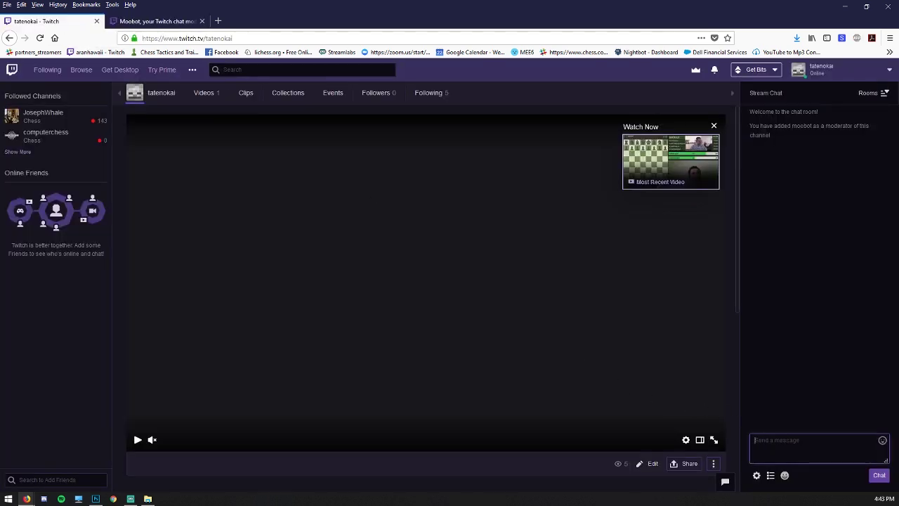
pyautogui.write('!moo')
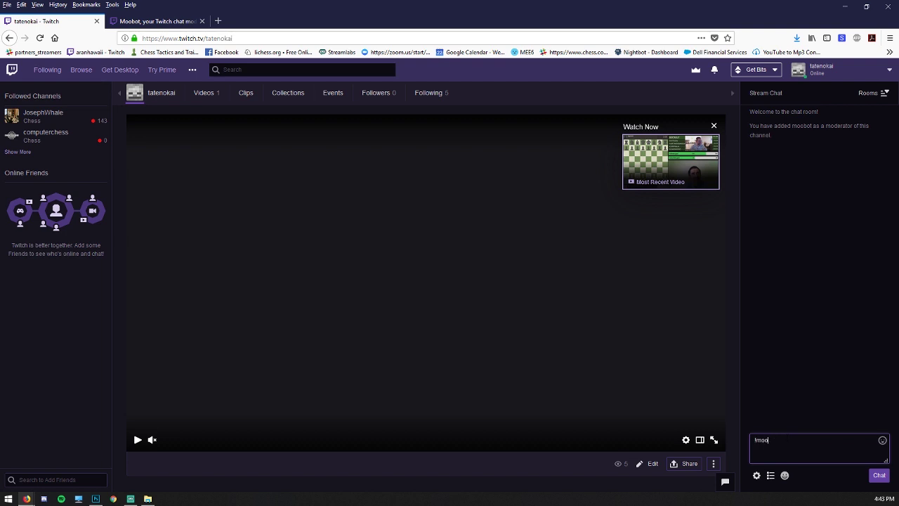
pyautogui.write('bot moderate')
pyautogui.press('Return')
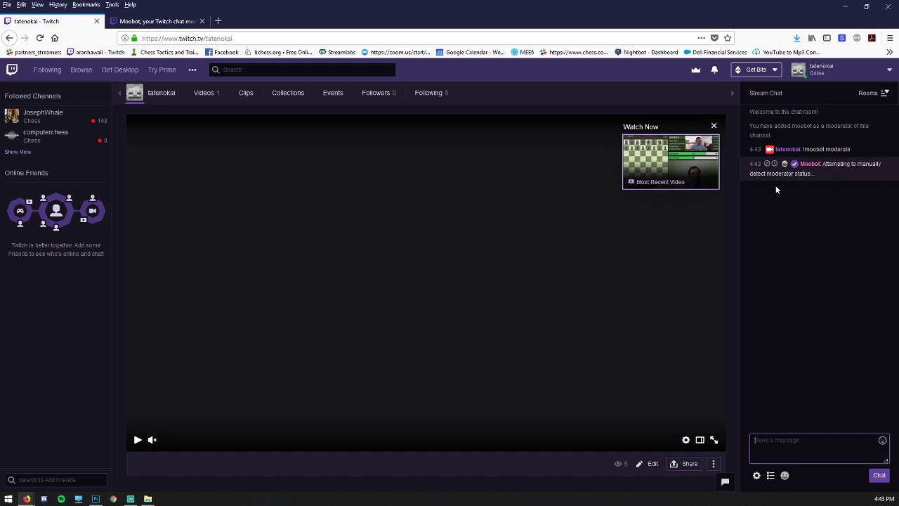
pyautogui.click(149, 22)
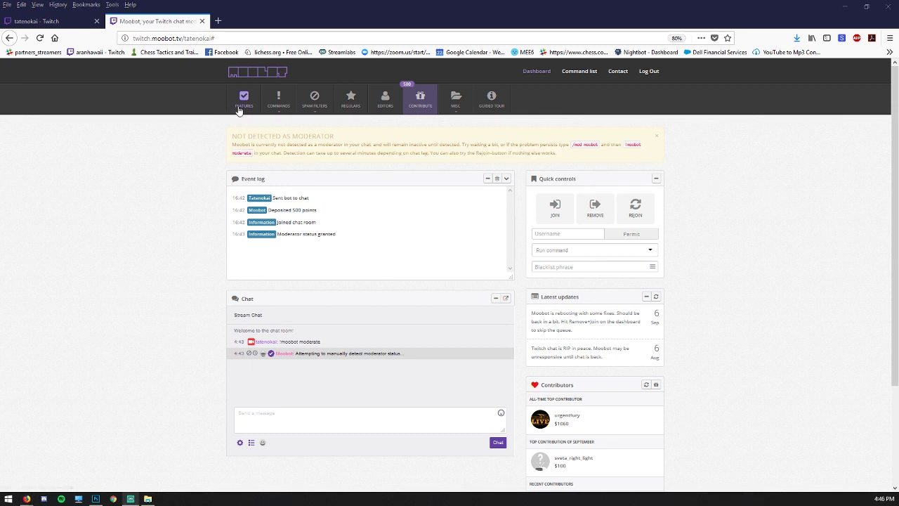
# - Open Features and scroll through the optional features like raffles, commercials and stream commands
pyautogui.click(244, 105)
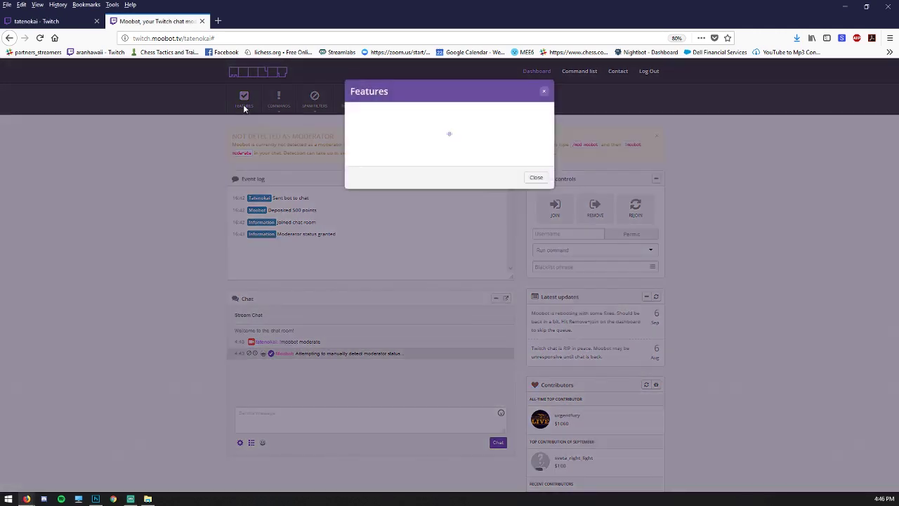
pyautogui.scroll(-10, 483, 209)
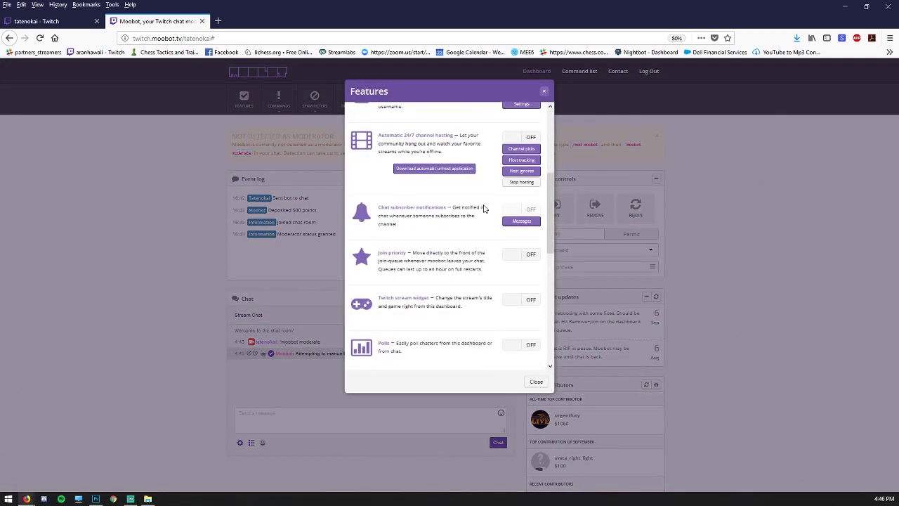
pyautogui.scroll(4, 484, 204)
pyautogui.scroll(5, 484, 204)
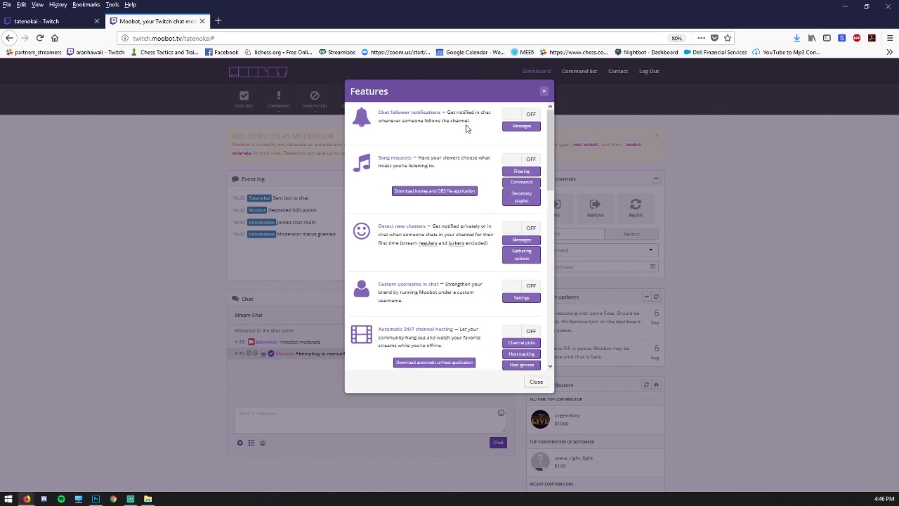
pyautogui.scroll(-5, 492, 185)
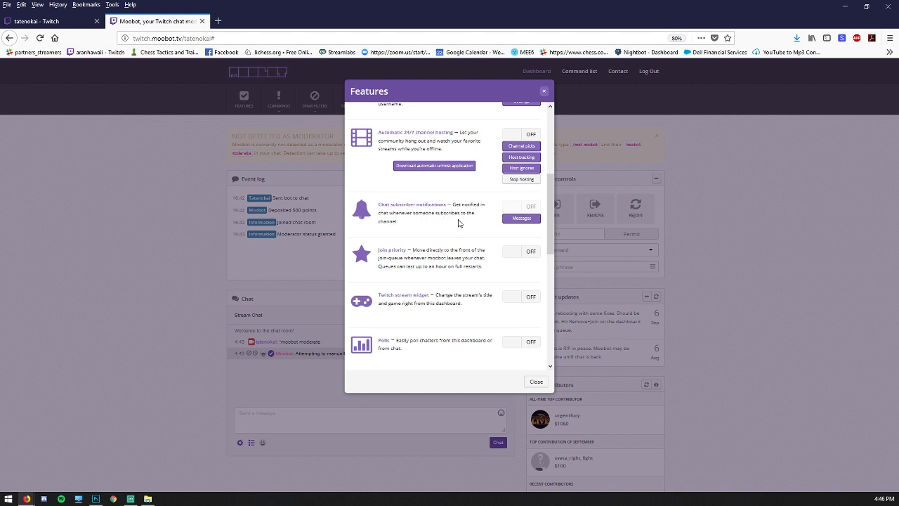
pyautogui.moveTo(518, 210)
pyautogui.scroll(-1, 495, 212)
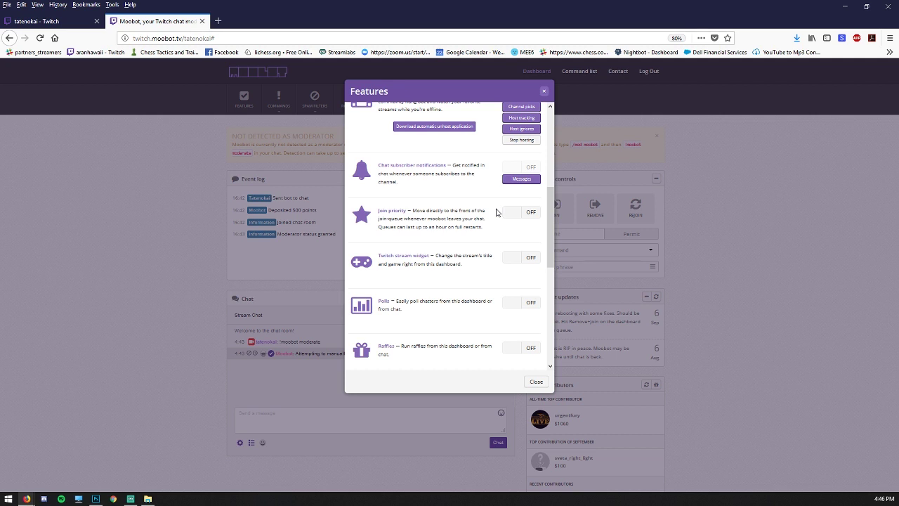
pyautogui.scroll(-5, 495, 212)
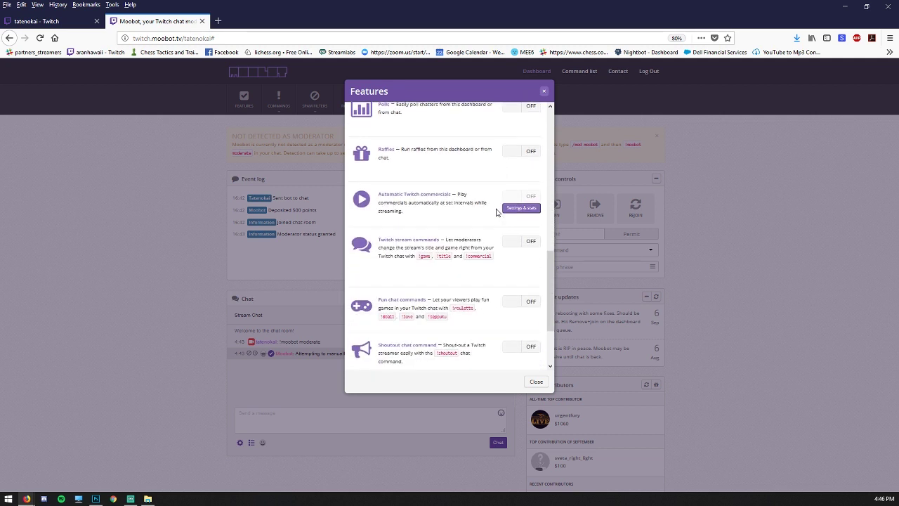
pyautogui.scroll(-1, 495, 212)
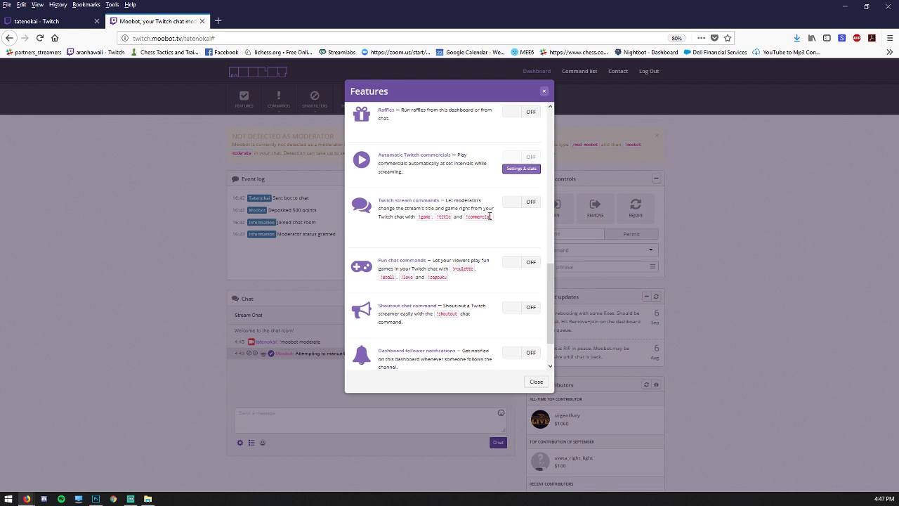
# - Switch on Twitch stream commands after granting the extra Twitch access, then close Features
pyautogui.click(523, 201)
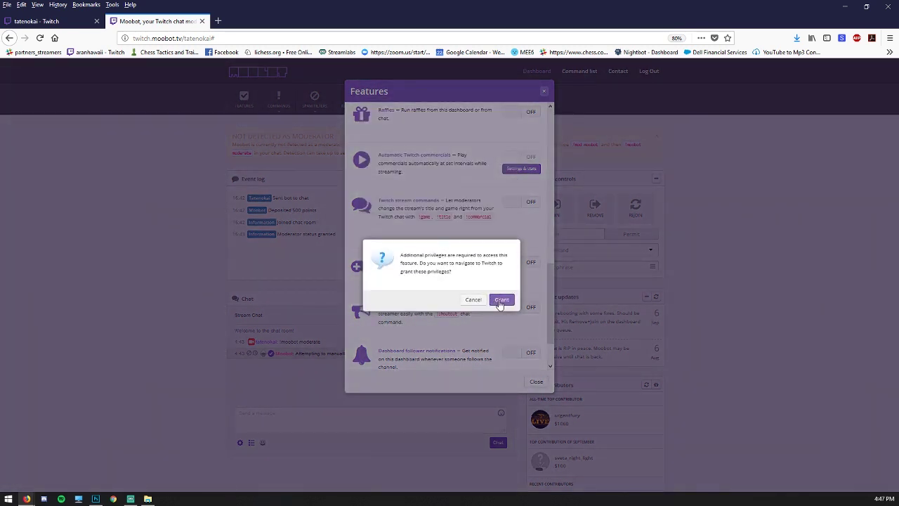
pyautogui.click(500, 302)
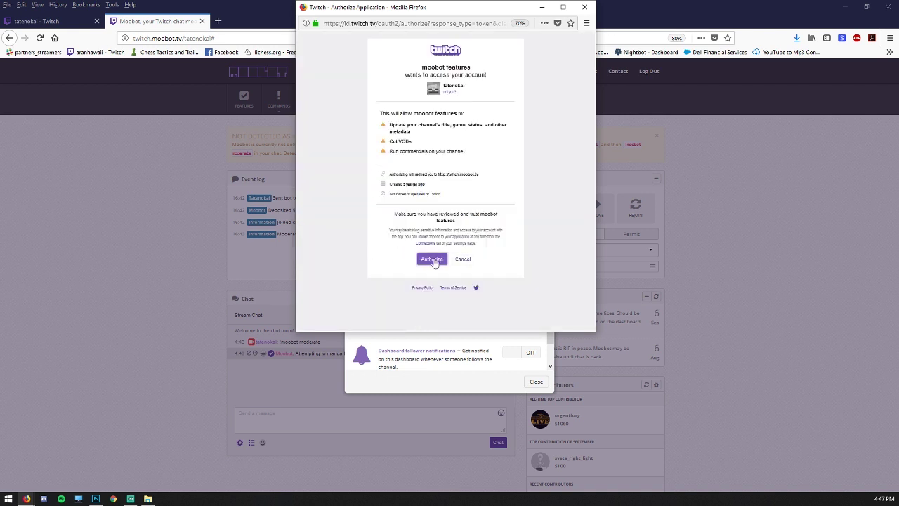
pyautogui.click(433, 260)
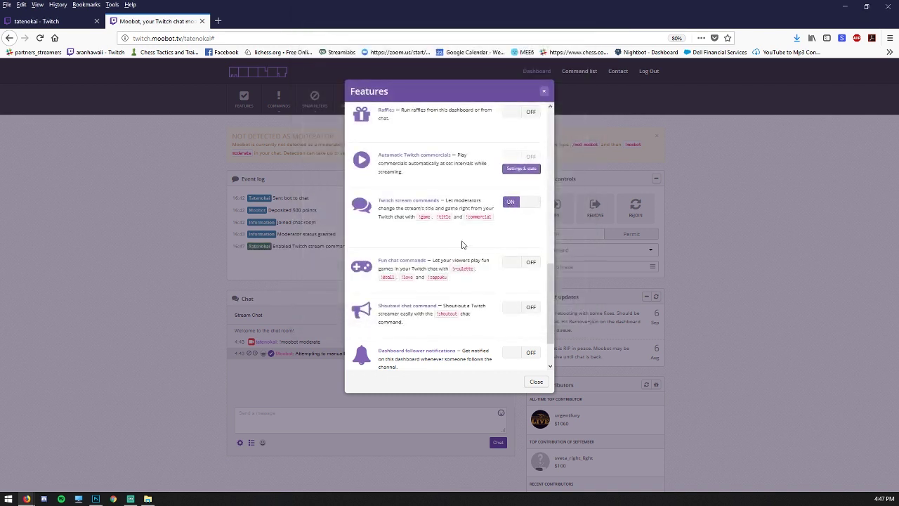
pyautogui.scroll(-2, 501, 238)
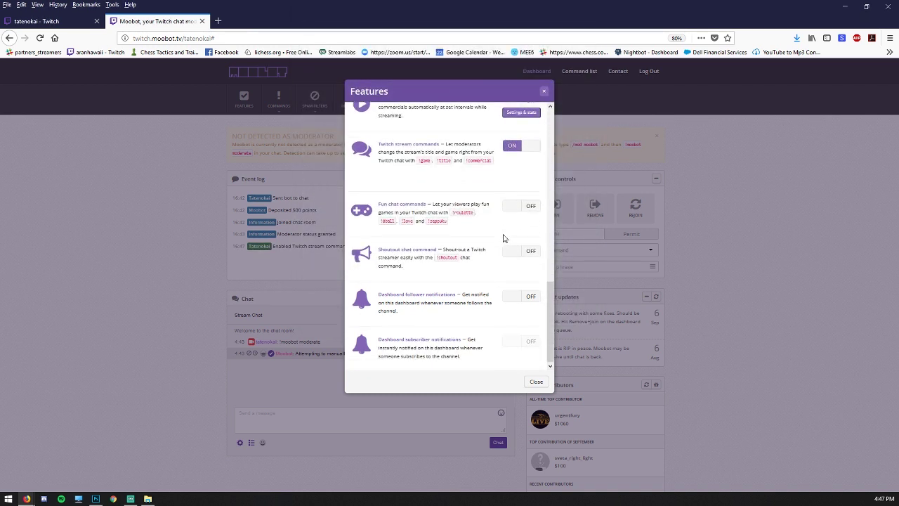
pyautogui.click(536, 381)
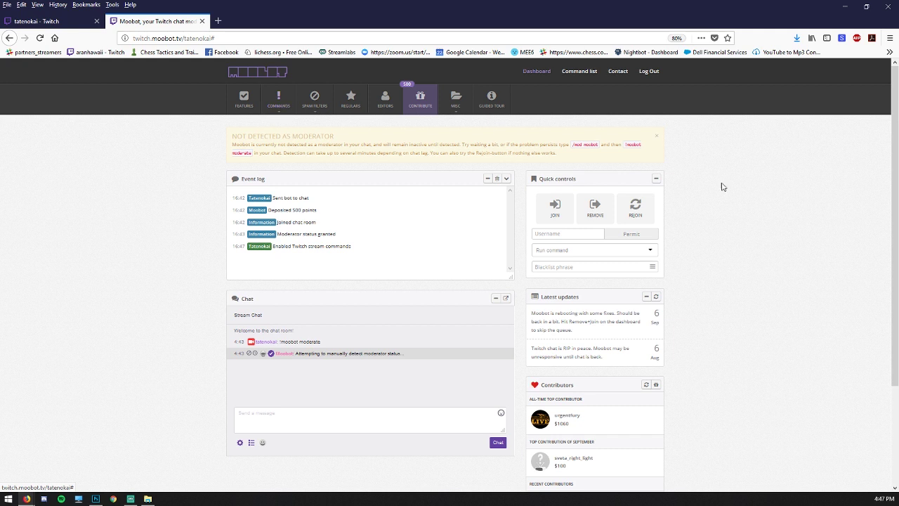
# - Create a new command named twitter in the Command list
pyautogui.hotkey('alt', 'Tab')
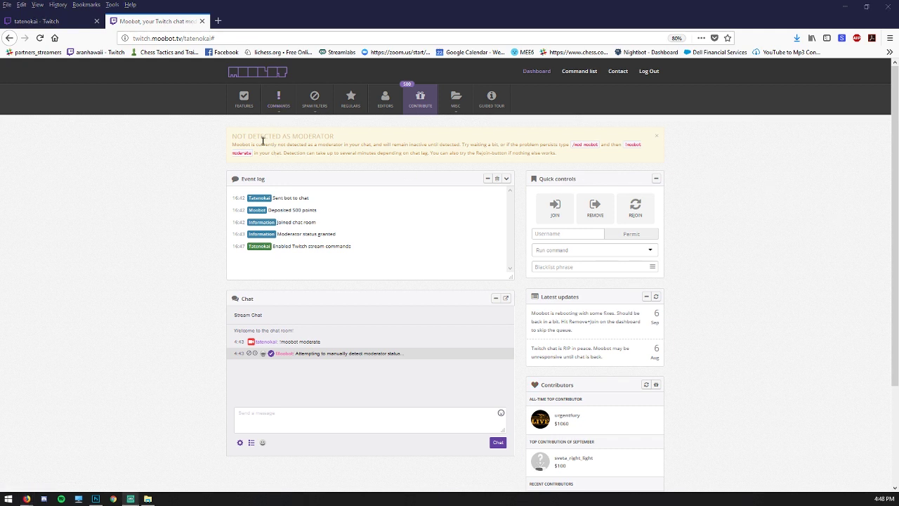
pyautogui.click(277, 104)
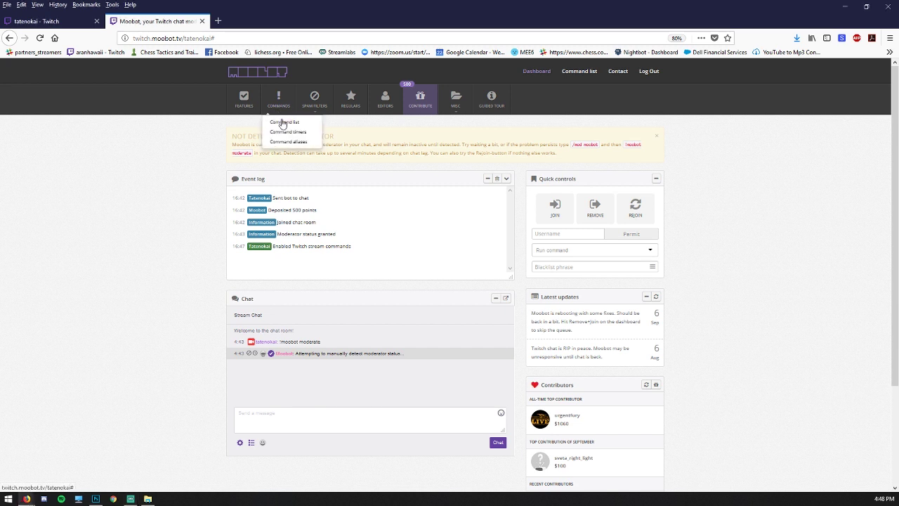
pyautogui.click(284, 124)
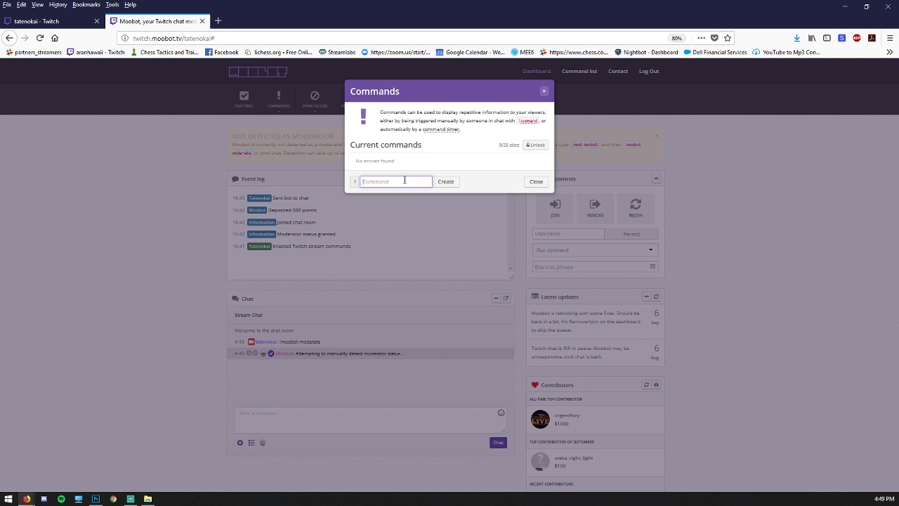
pyautogui.write('twitter')
pyautogui.click(444, 181)
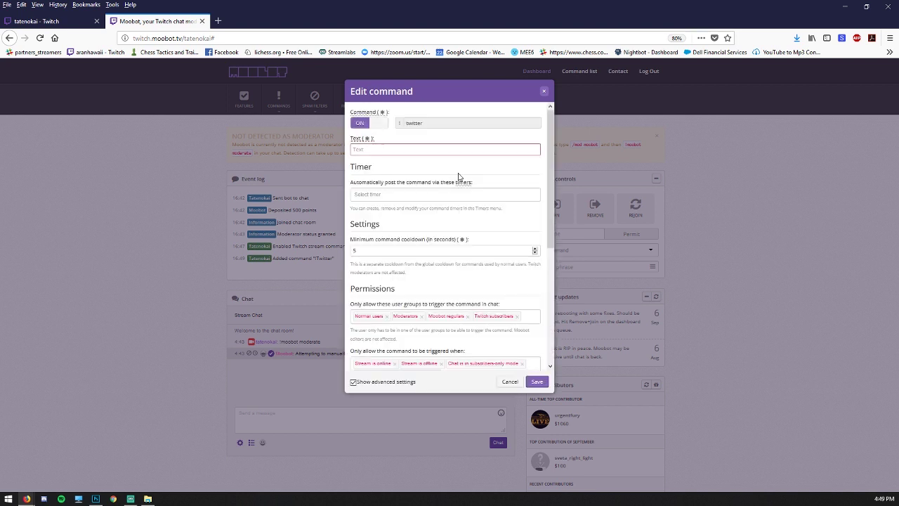
# - Give !twitter a follow-me-on-Twitter reply with the profile link and save it
pyautogui.click(448, 150)
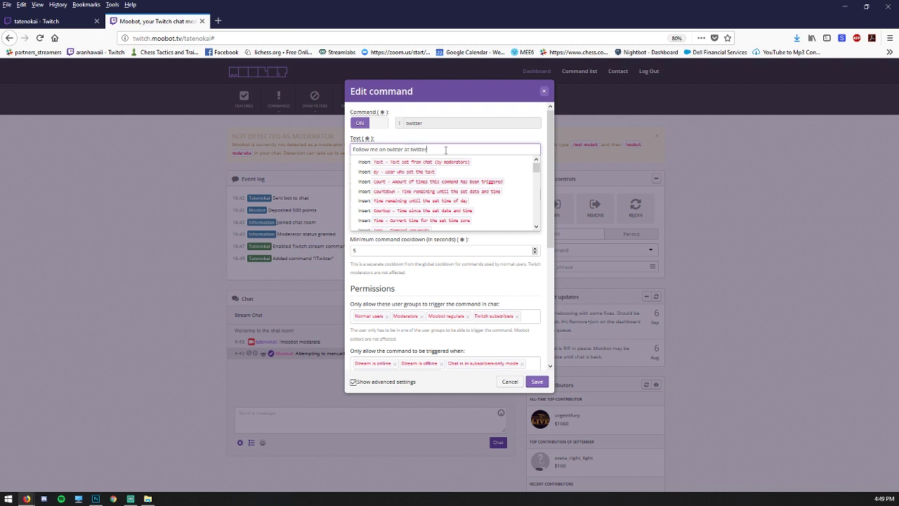
pyautogui.write('.com/aranhawaii')
pyautogui.click(445, 139)
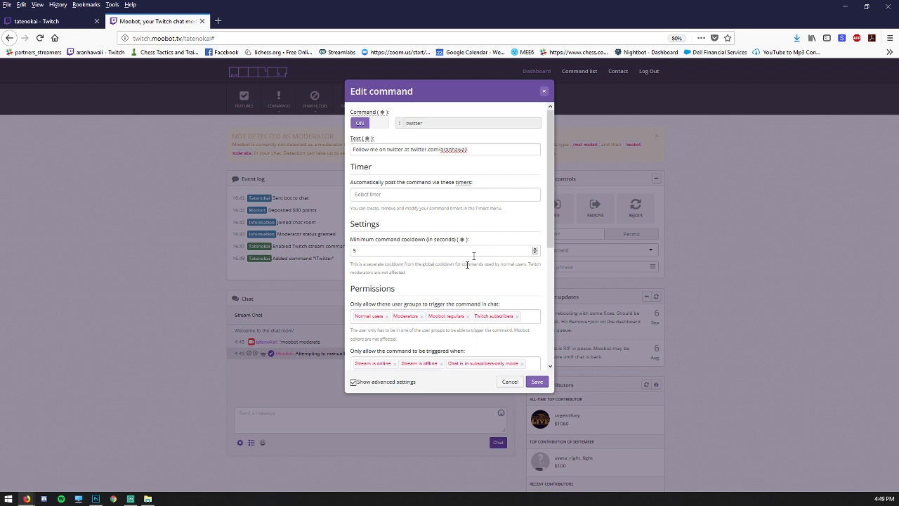
pyautogui.scroll(-6, 512, 267)
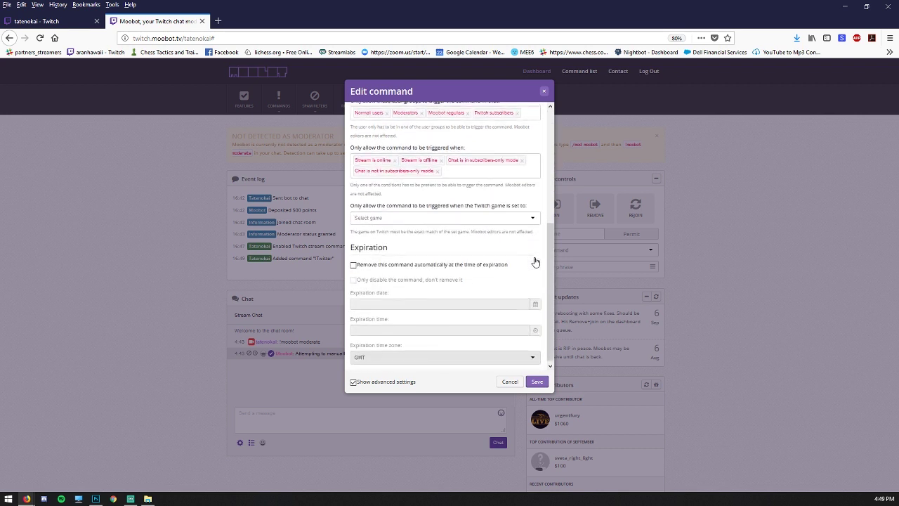
pyautogui.click(537, 382)
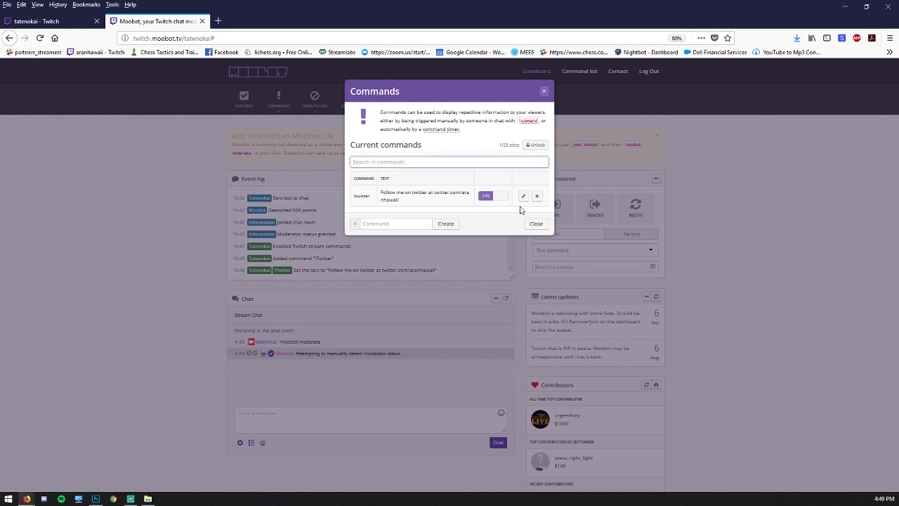
pyautogui.hotkey('ctrl', 'shift', 'Tab')
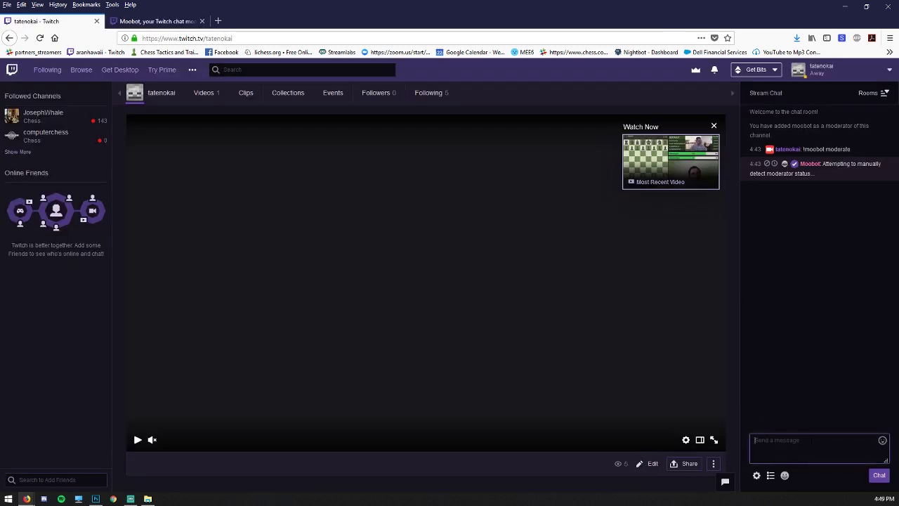
# - Send !twitter in the Twitch chat and check Moobot's Twitter-link reply
pyautogui.write('!twitter')
pyautogui.press('Return')
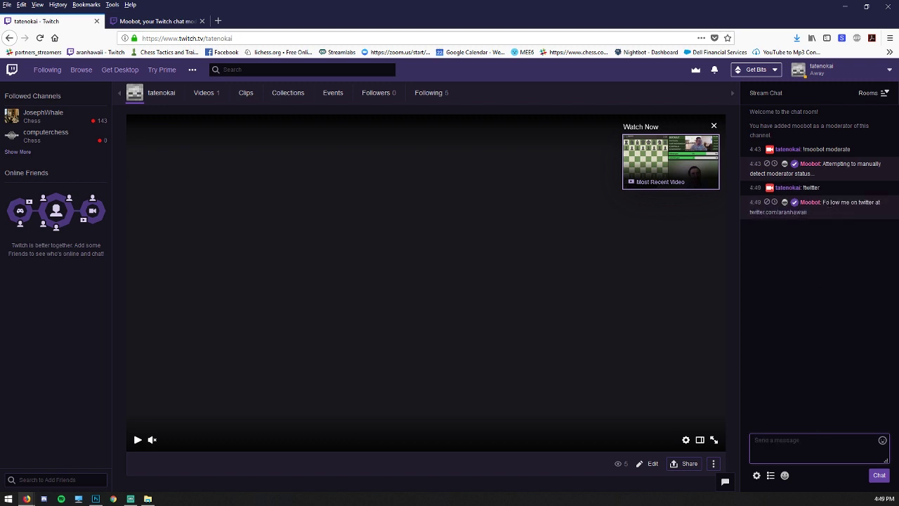
pyautogui.click(831, 205)
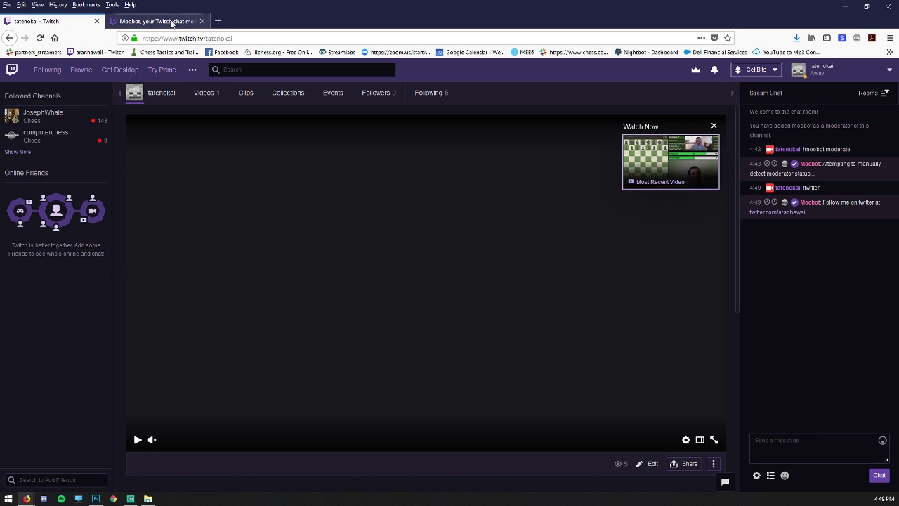
pyautogui.click(158, 21)
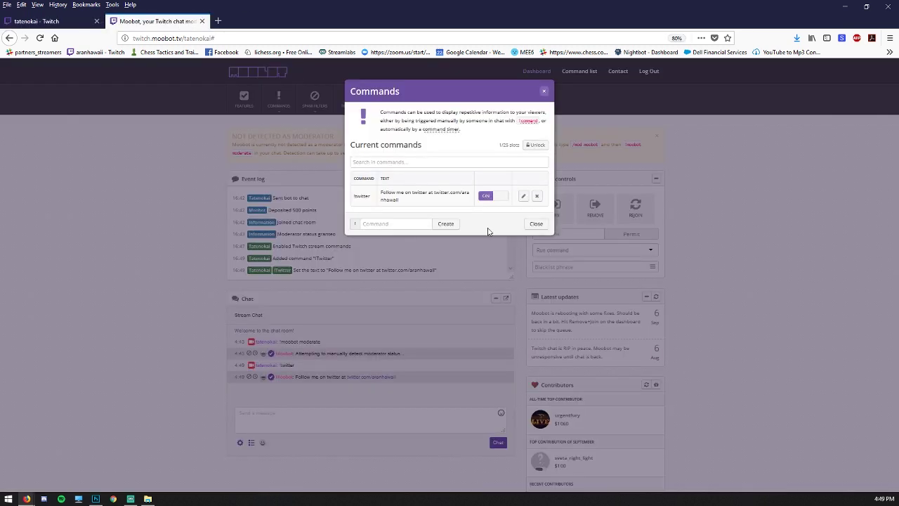
# - Assign the Default timer to the !twitter command and save it
pyautogui.click(523, 196)
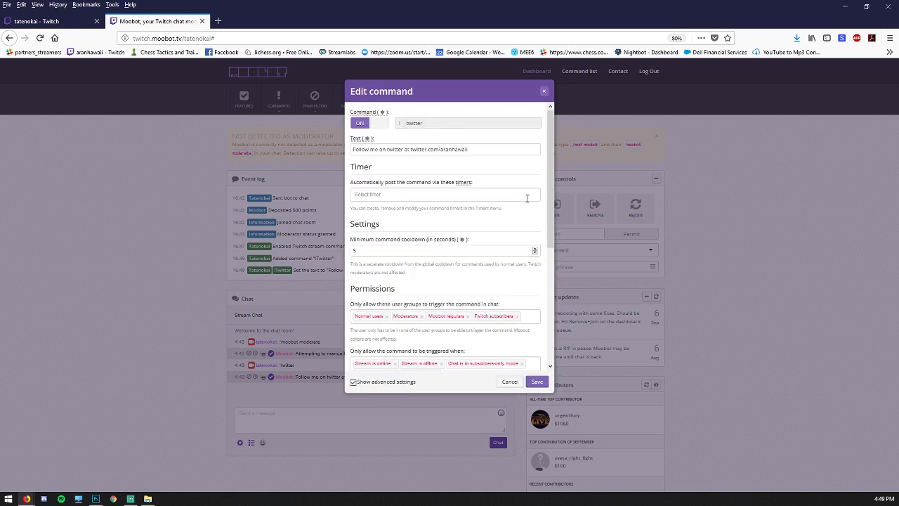
pyautogui.click(459, 198)
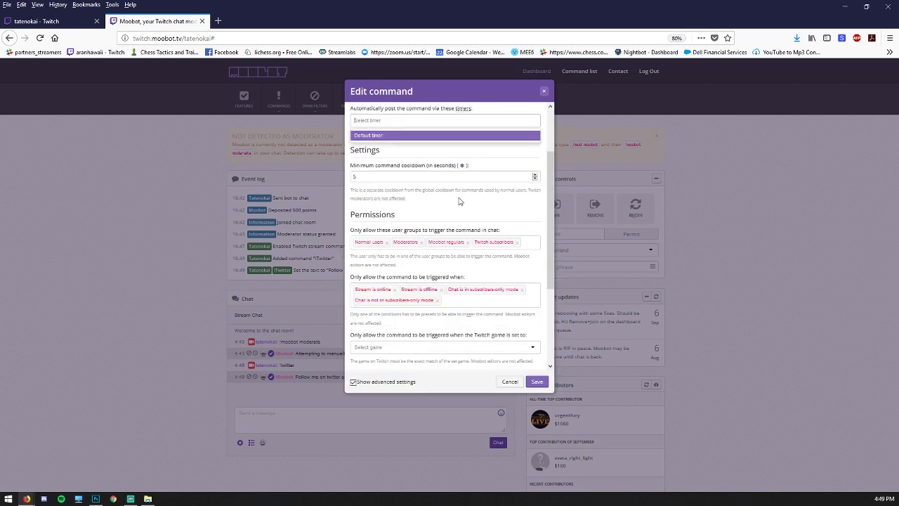
pyautogui.click(390, 135)
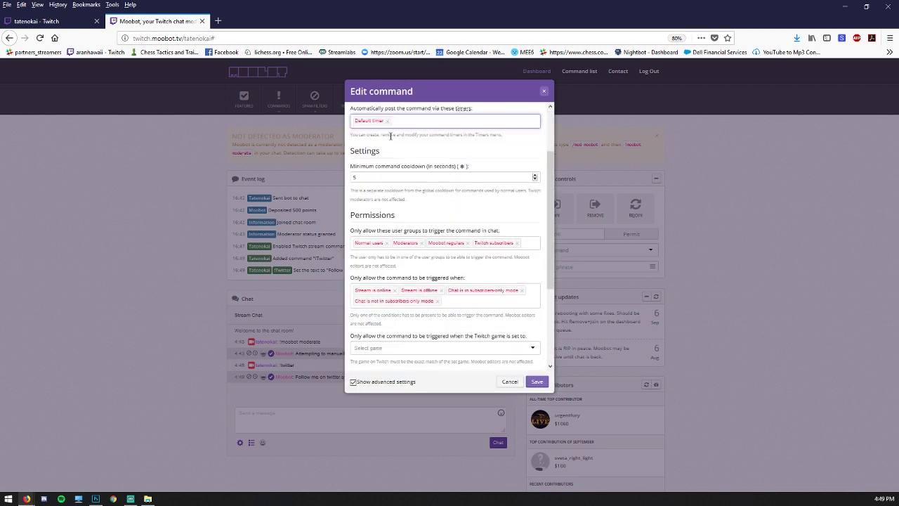
pyautogui.scroll(2, 450, 161)
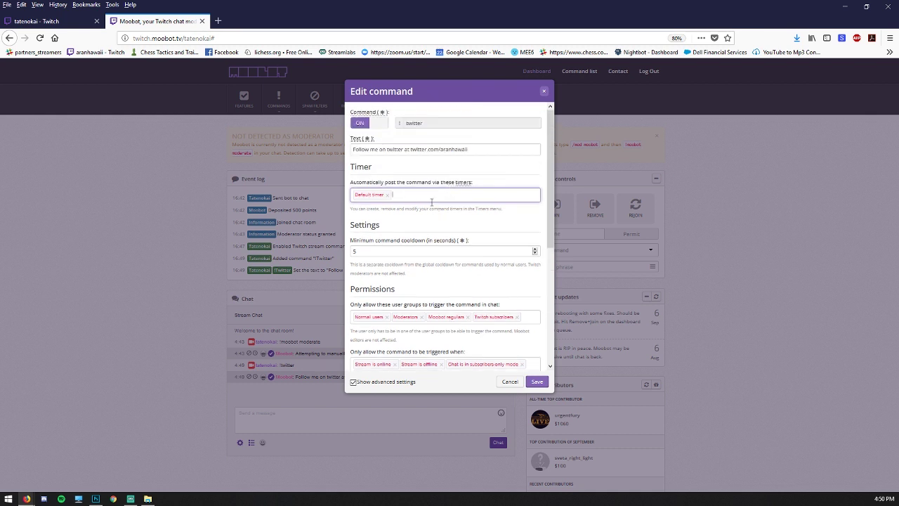
pyautogui.click(539, 383)
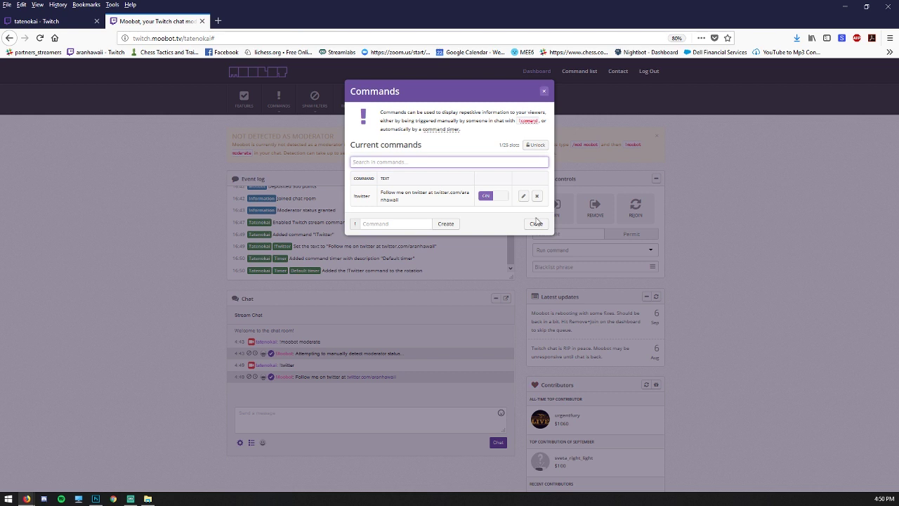
# - Open the Default timer's settings from the Command timers list
pyautogui.click(536, 223)
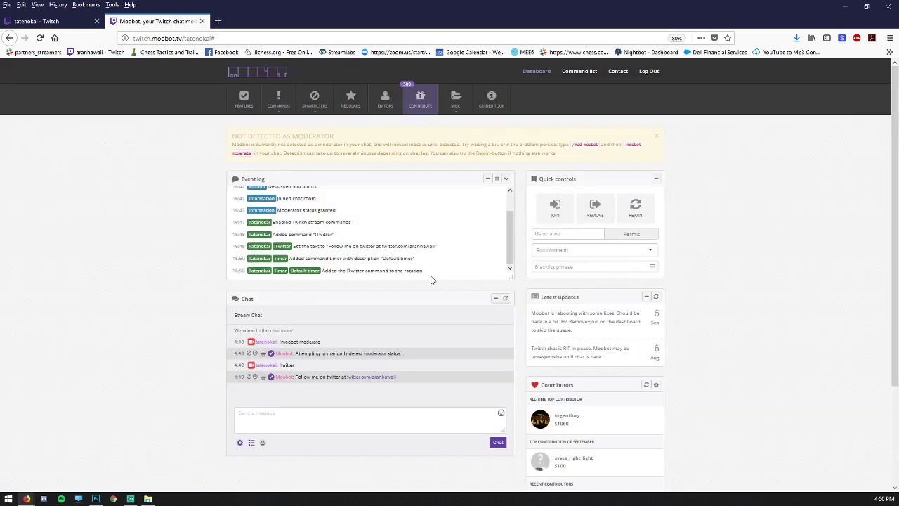
pyautogui.click(278, 102)
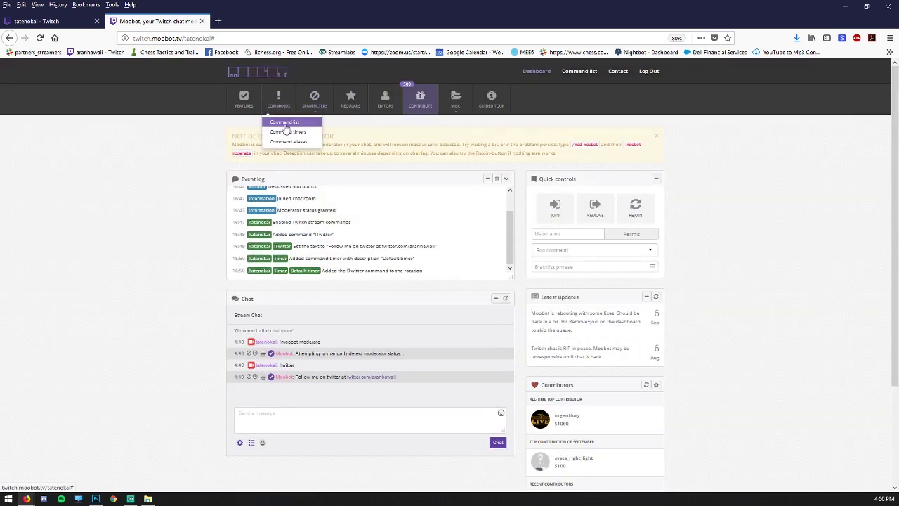
pyautogui.click(308, 134)
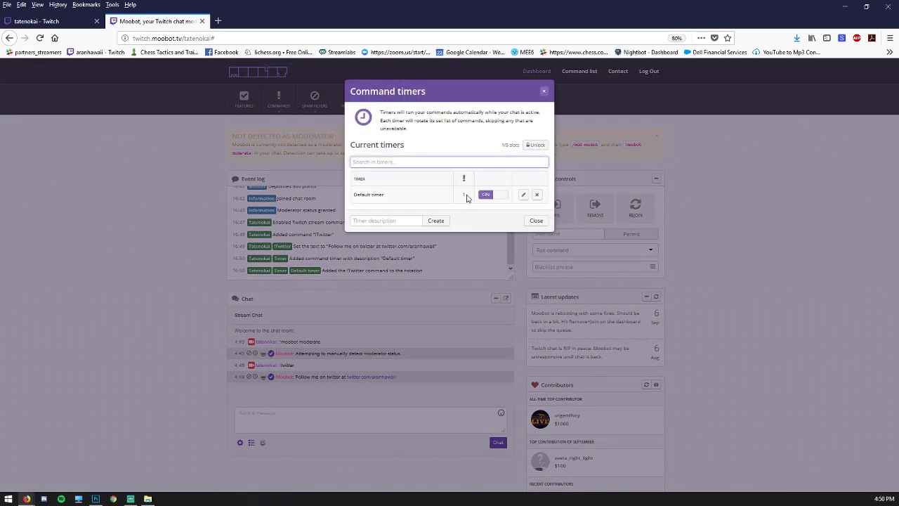
pyautogui.doubleClick(463, 195)
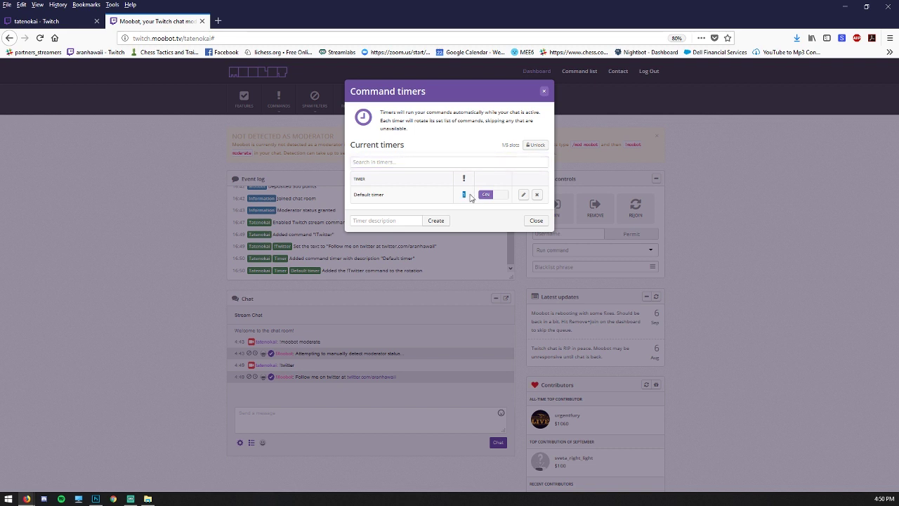
pyautogui.click(523, 195)
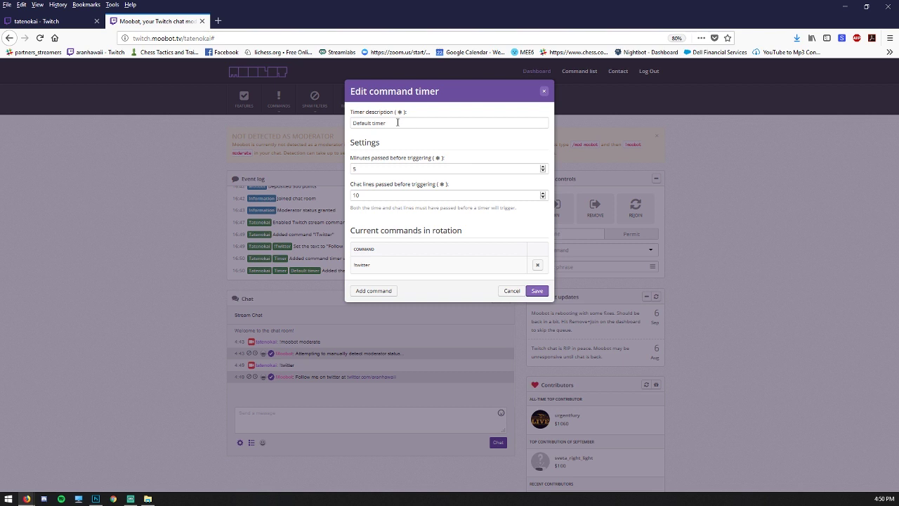
# - Save the Default timer at 5 minutes and 10 chat lines, rotating only !twitter
pyautogui.click(357, 168)
pyautogui.doubleClick(376, 165)
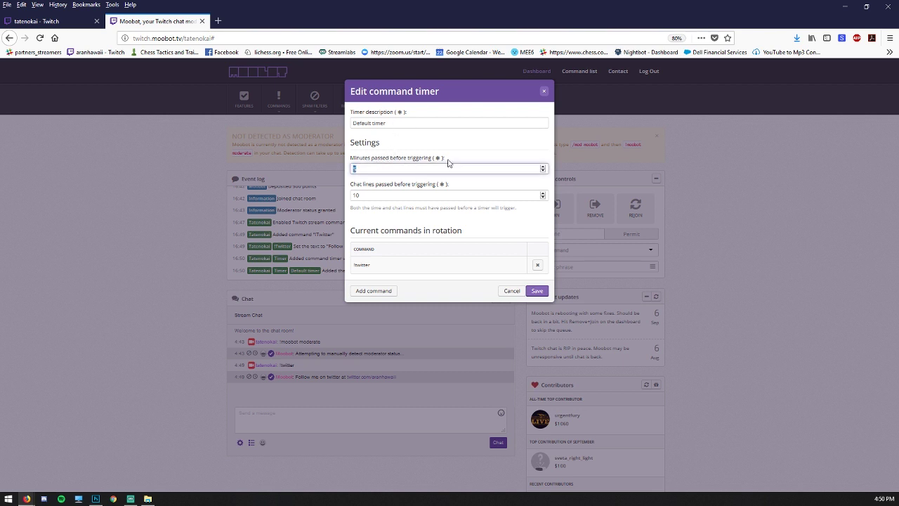
pyautogui.doubleClick(360, 195)
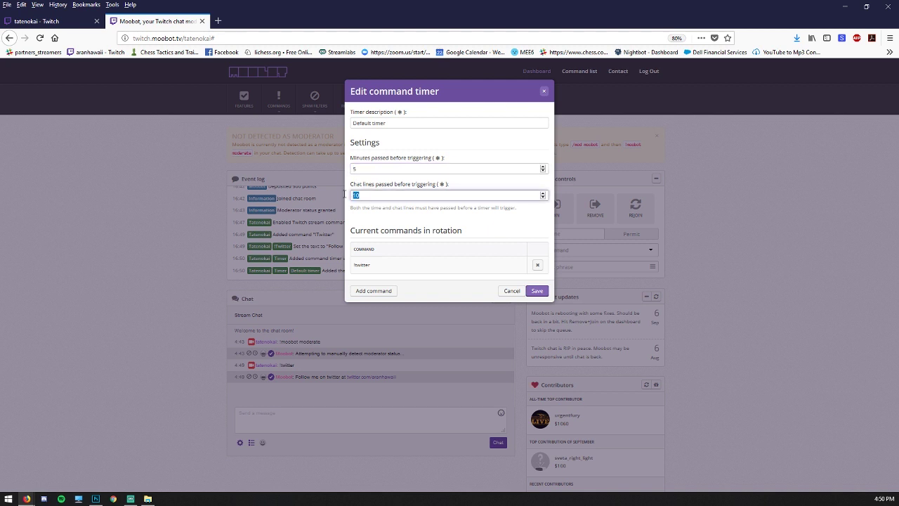
pyautogui.click(409, 211)
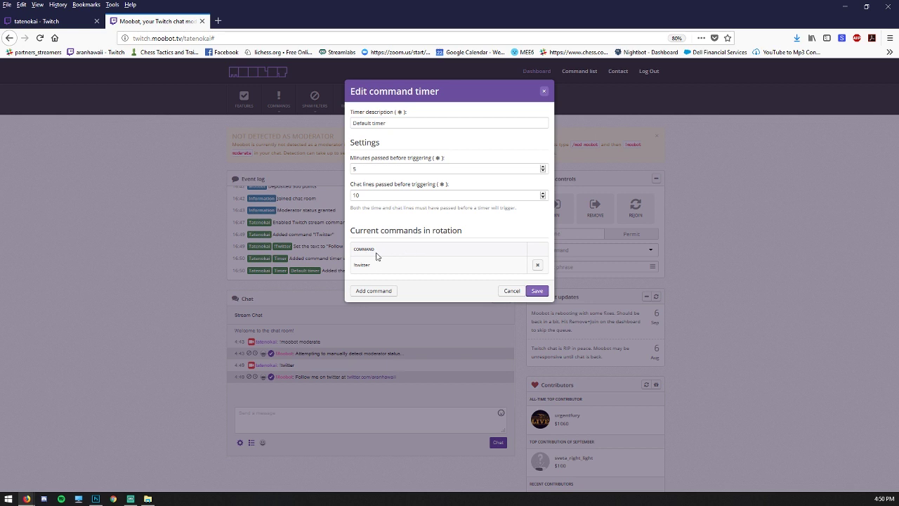
pyautogui.click(377, 293)
pyautogui.click(436, 268)
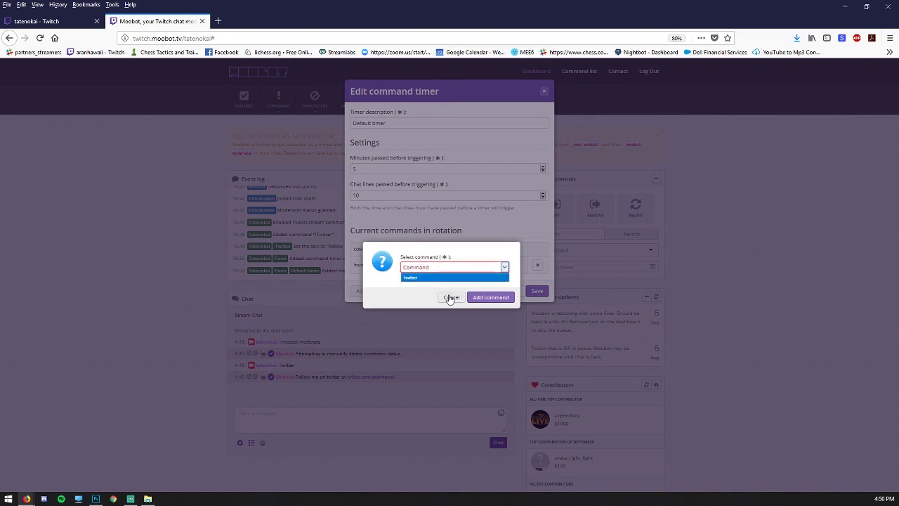
pyautogui.click(450, 297)
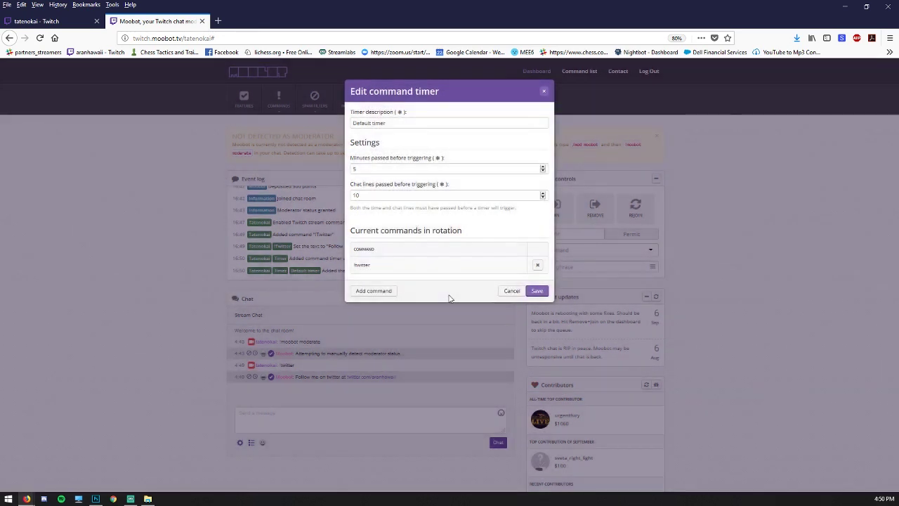
pyautogui.click(538, 291)
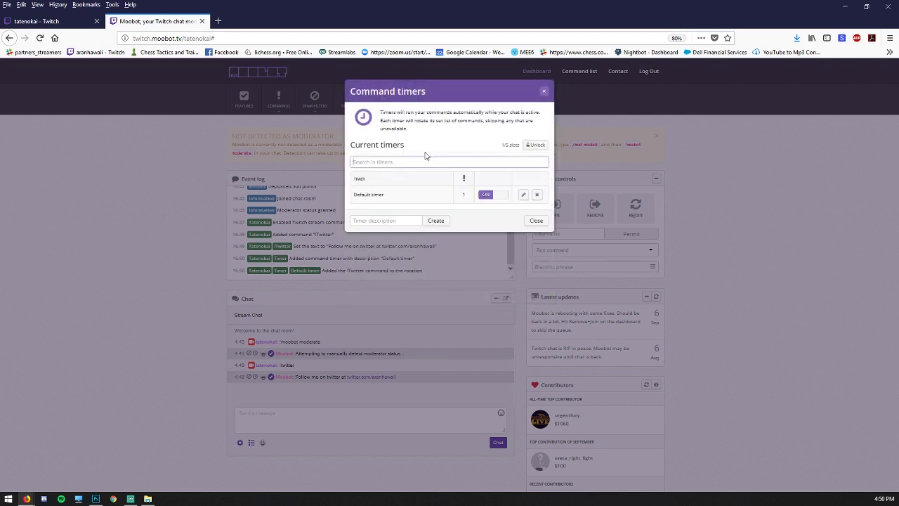
pyautogui.click(544, 91)
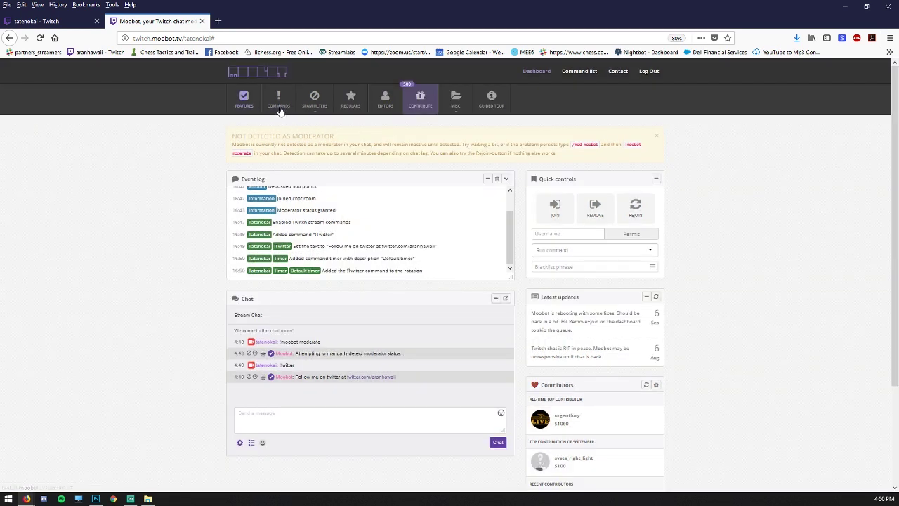
# - Create a new youtube command in the Command list
pyautogui.click(279, 101)
pyautogui.click(285, 123)
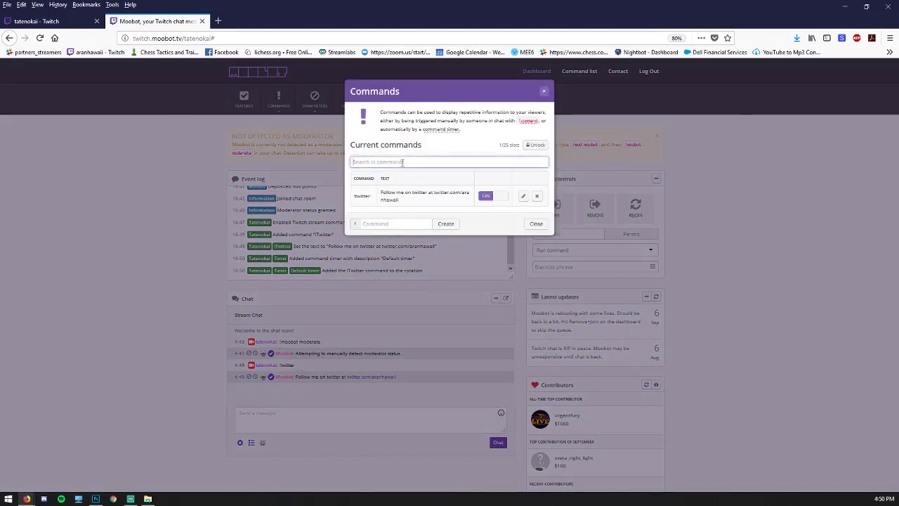
pyautogui.click(401, 223)
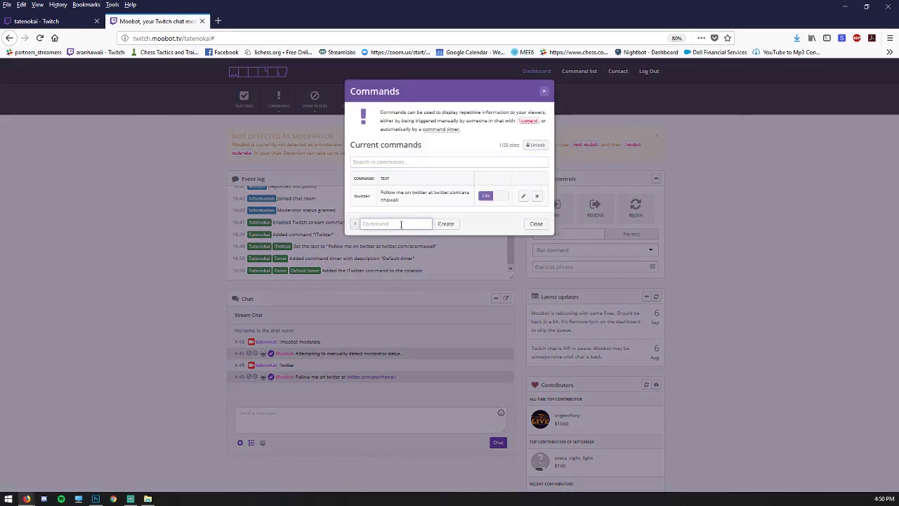
pyautogui.write('your')
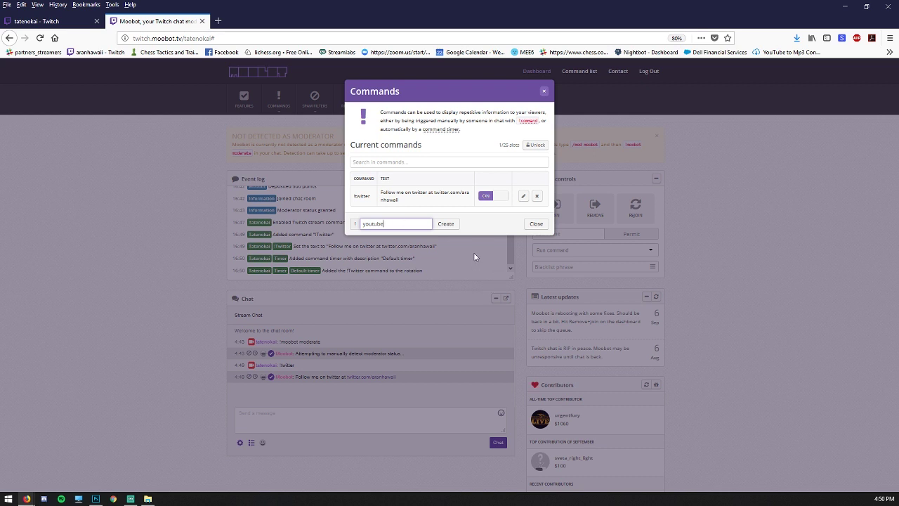
pyautogui.click(447, 223)
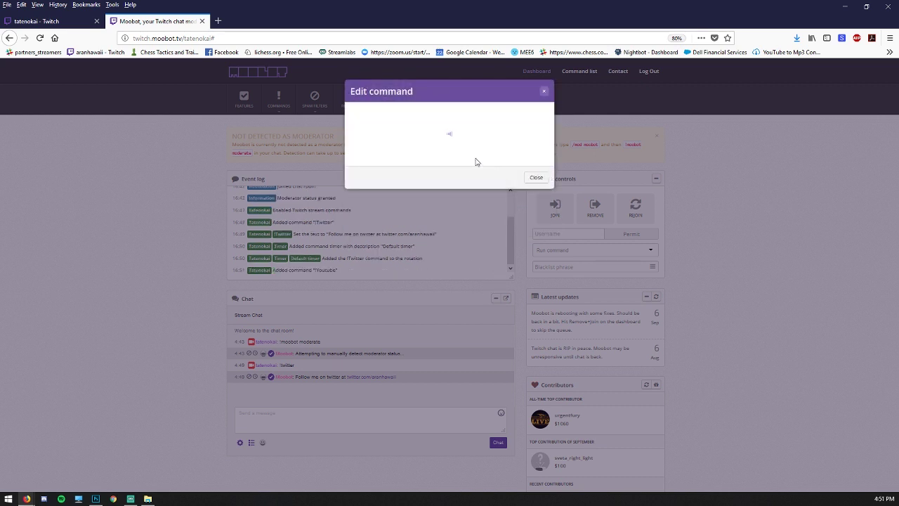
# - Give !youtube a find-me-on-YouTube reply with the channel link and save it
pyautogui.click(424, 150)
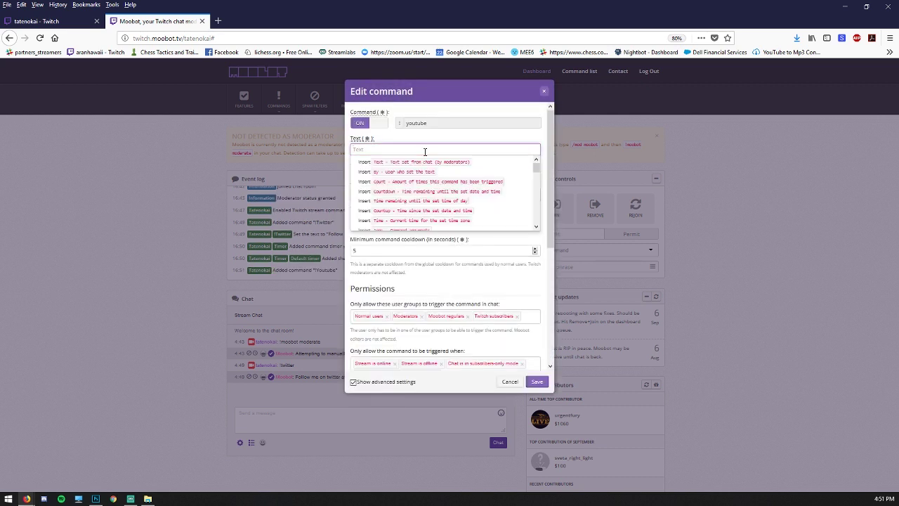
pyautogui.write('Find')
pyautogui.write(' me on yopu')
pyautogui.write('at youtube.c')
pyautogui.write('om/aranawhaii')
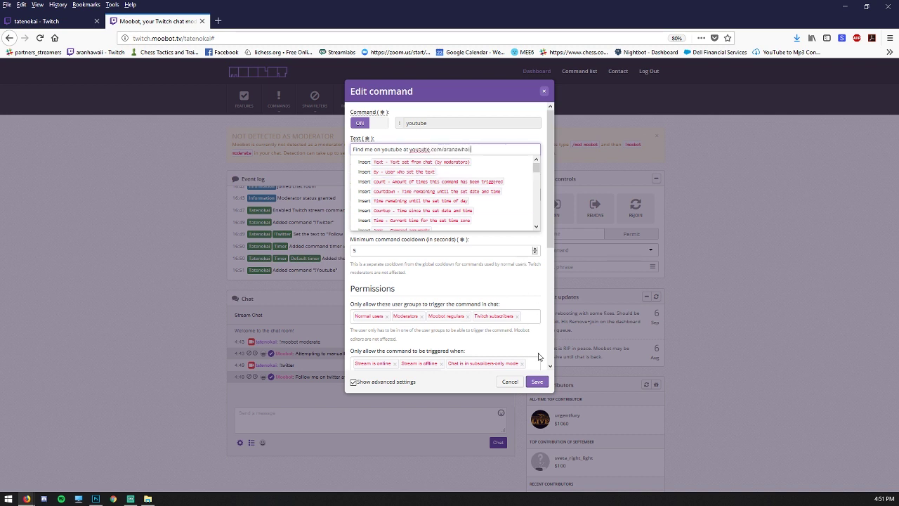
pyautogui.click(537, 381)
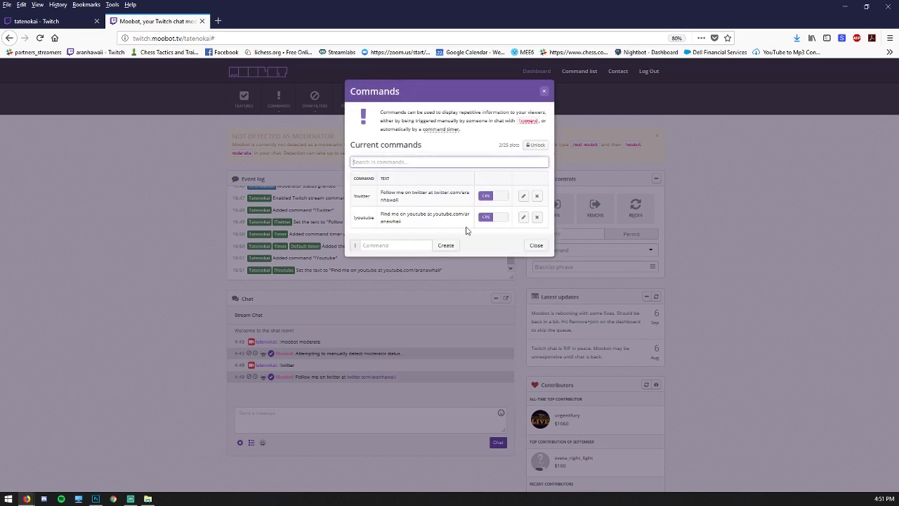
pyautogui.click(537, 246)
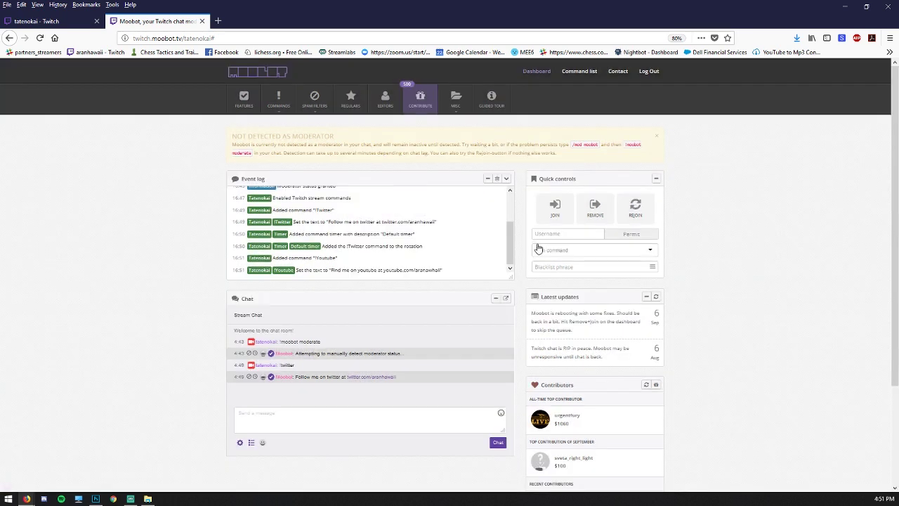
# - Edit the Default timer to add !youtube to its rotation alongside !twitter and save
pyautogui.click(283, 109)
pyautogui.click(290, 133)
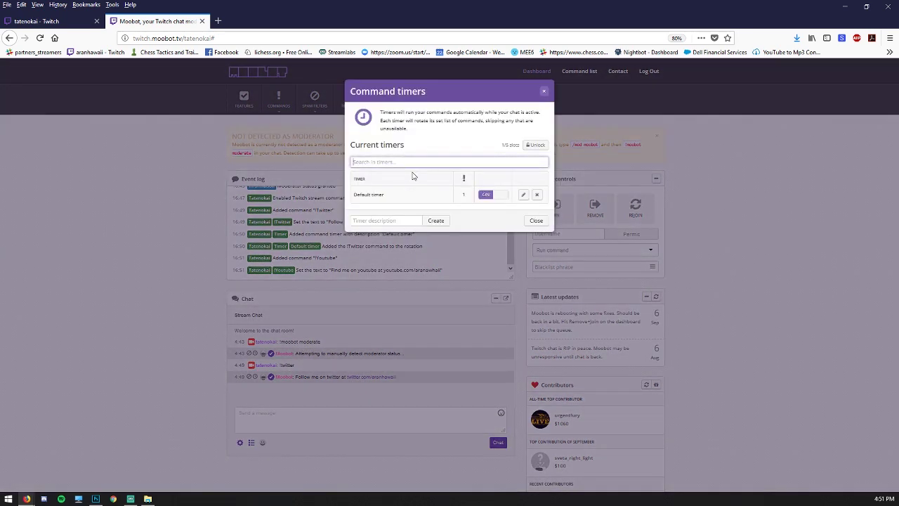
pyautogui.click(526, 196)
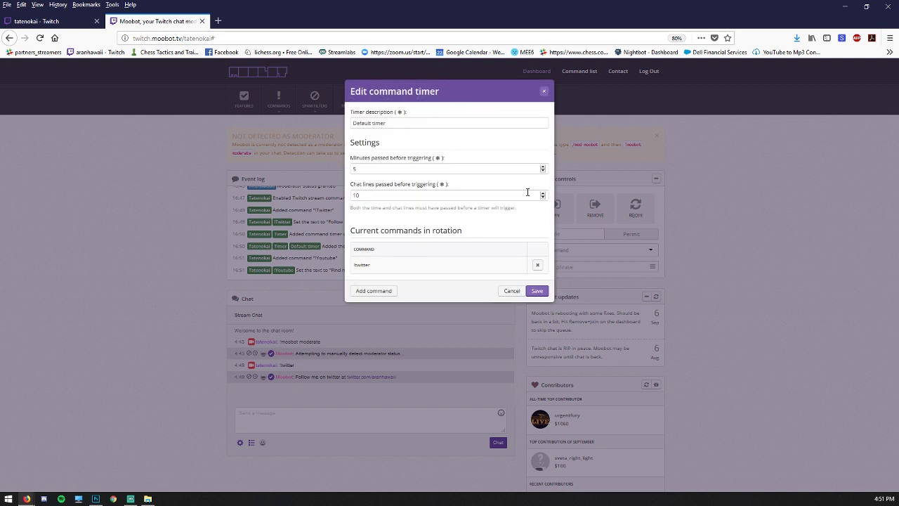
pyautogui.click(385, 291)
pyautogui.click(436, 266)
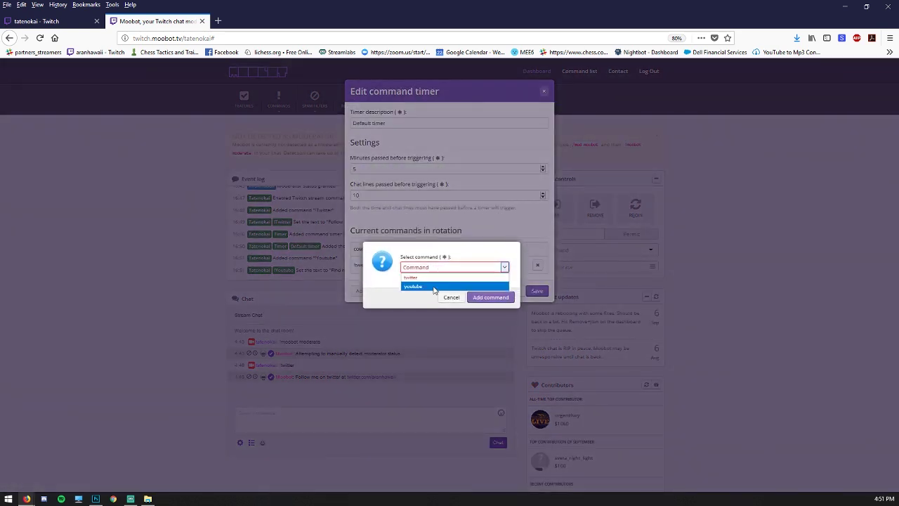
pyautogui.click(435, 288)
pyautogui.click(491, 297)
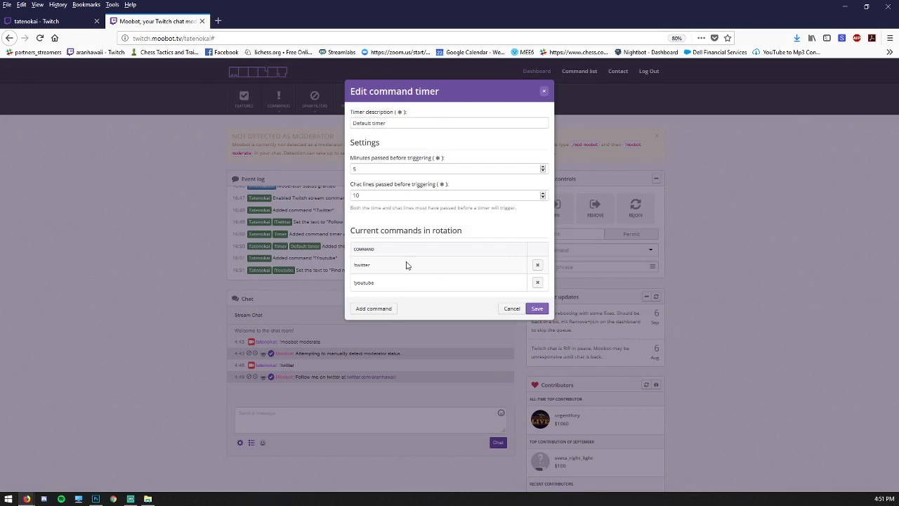
pyautogui.click(536, 309)
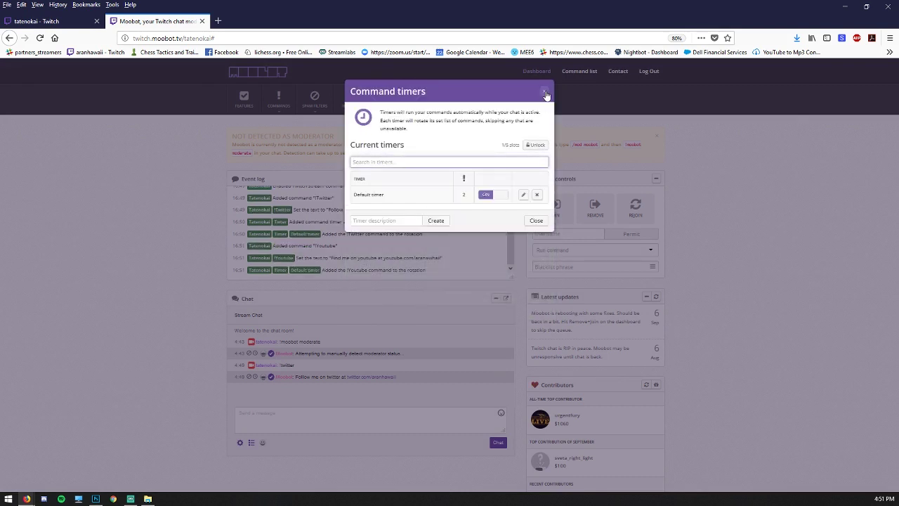
# - Switch the Default timer off and back on so it stays enabled, then close the timers window
pyautogui.doubleClick(464, 194)
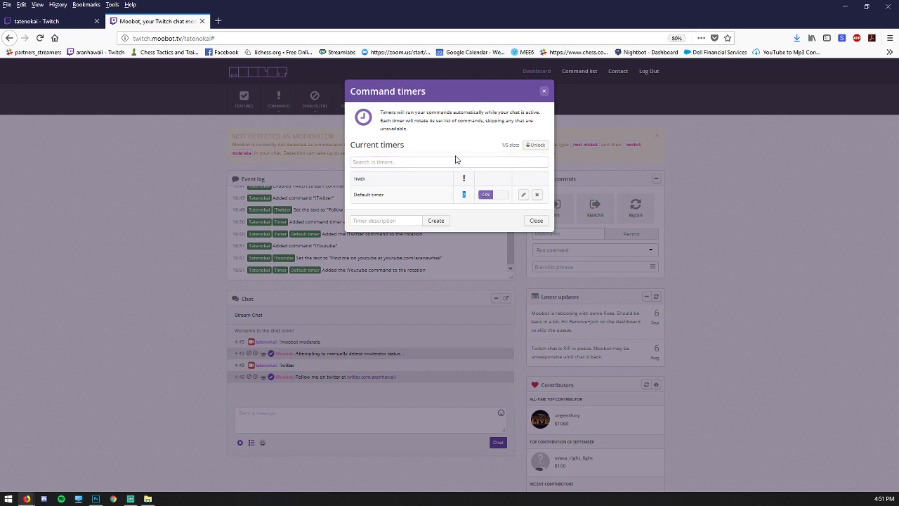
pyautogui.click(495, 199)
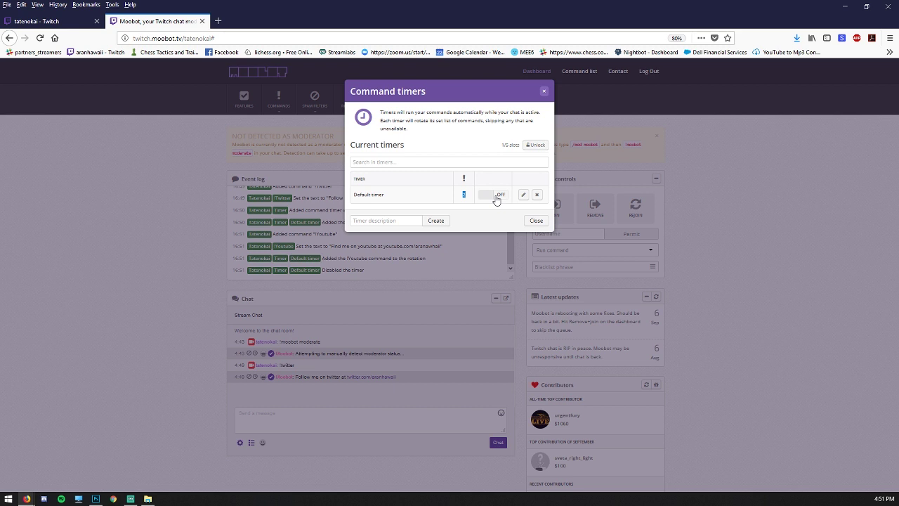
pyautogui.click(495, 199)
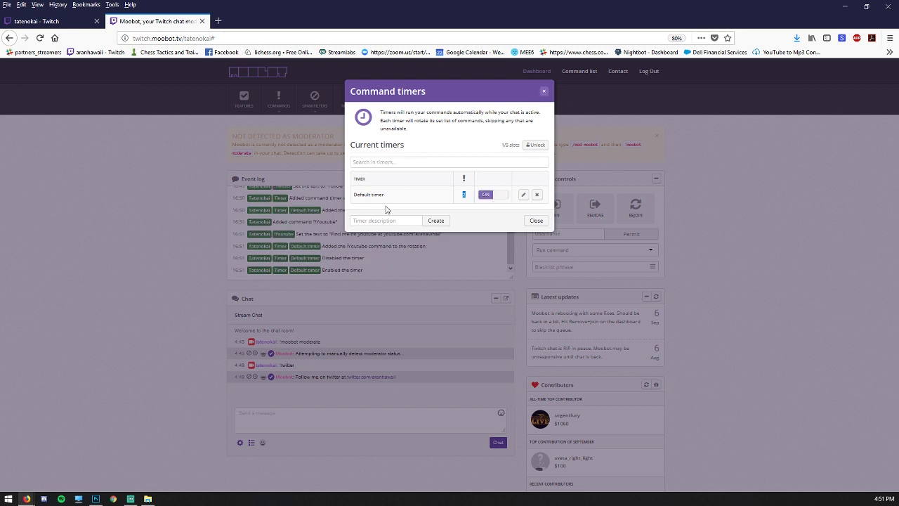
pyautogui.click(464, 195)
pyautogui.click(543, 92)
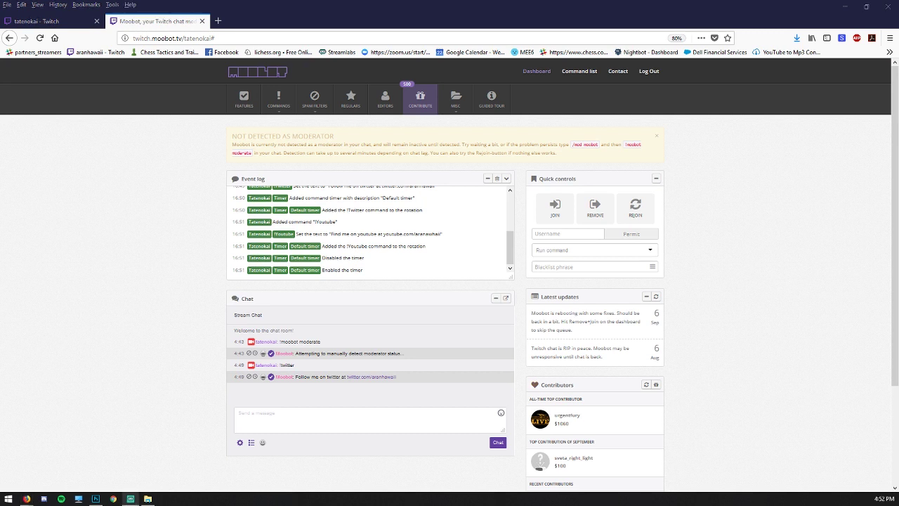
# - In the spam filter settings, turn on the Excessive use of caps filter
pyautogui.click(316, 112)
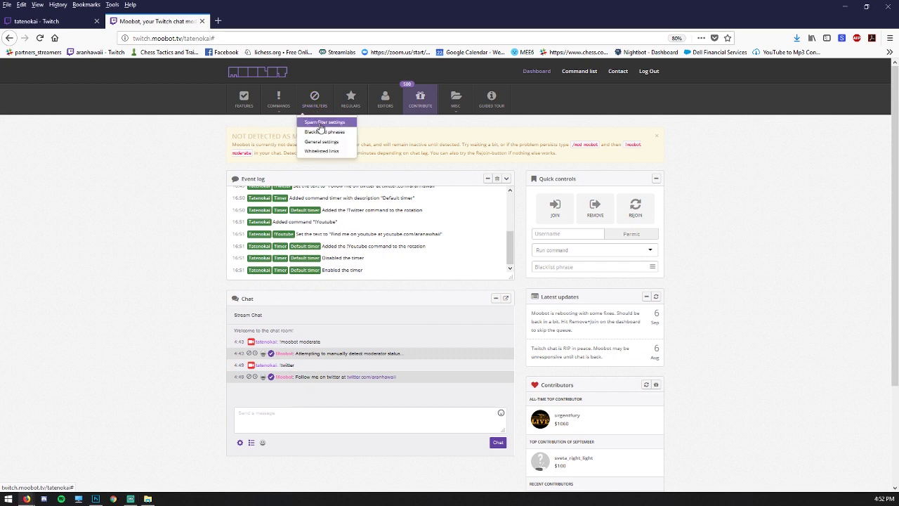
pyautogui.click(320, 123)
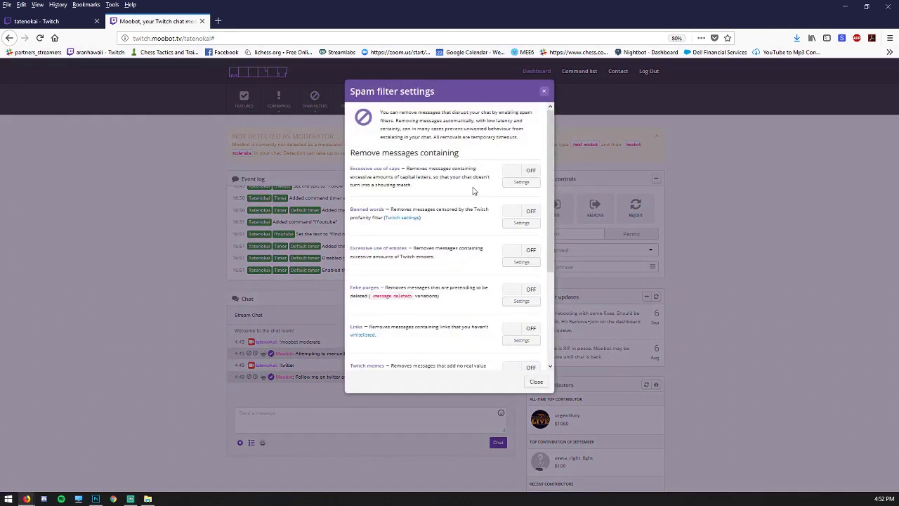
pyautogui.scroll(-5, 473, 190)
pyautogui.scroll(5, 473, 191)
pyautogui.click(527, 172)
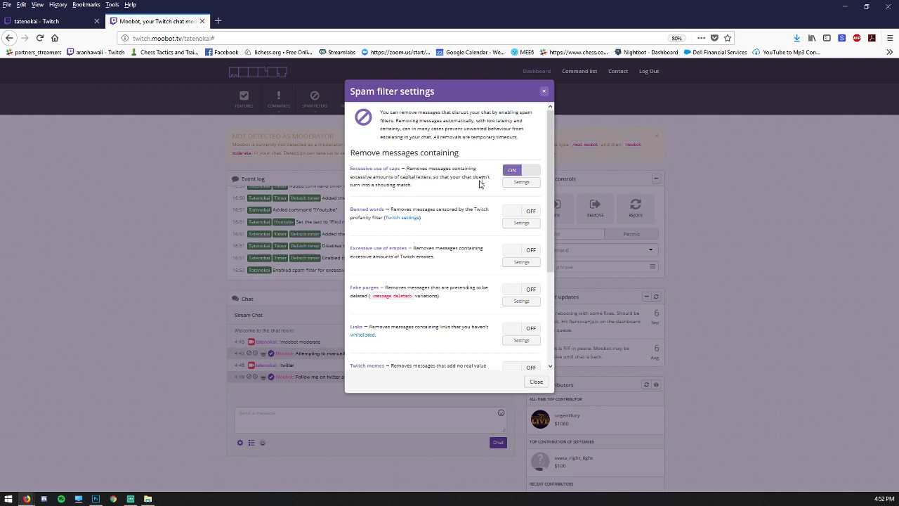
# - Turn on the Banned words and Fake purges filters
pyautogui.moveTo(416, 209); pyautogui.dragTo(477, 222)
pyautogui.click(476, 223)
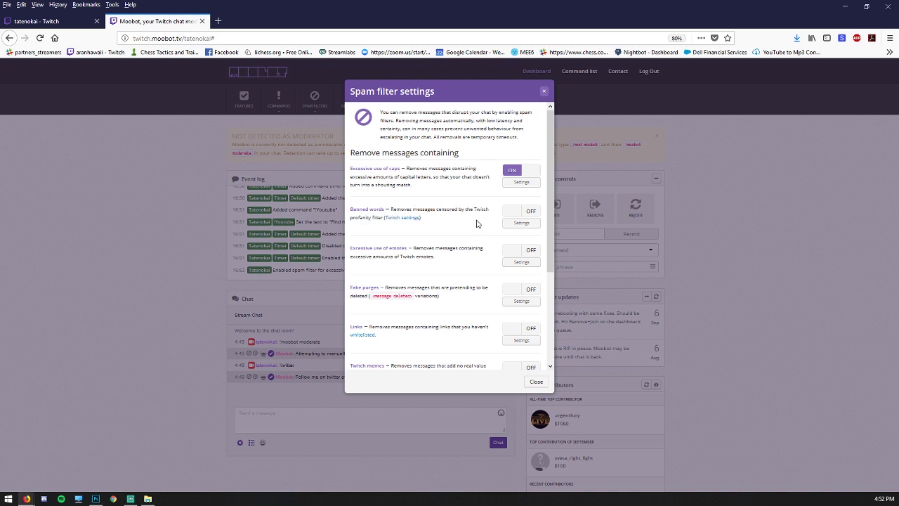
pyautogui.click(522, 214)
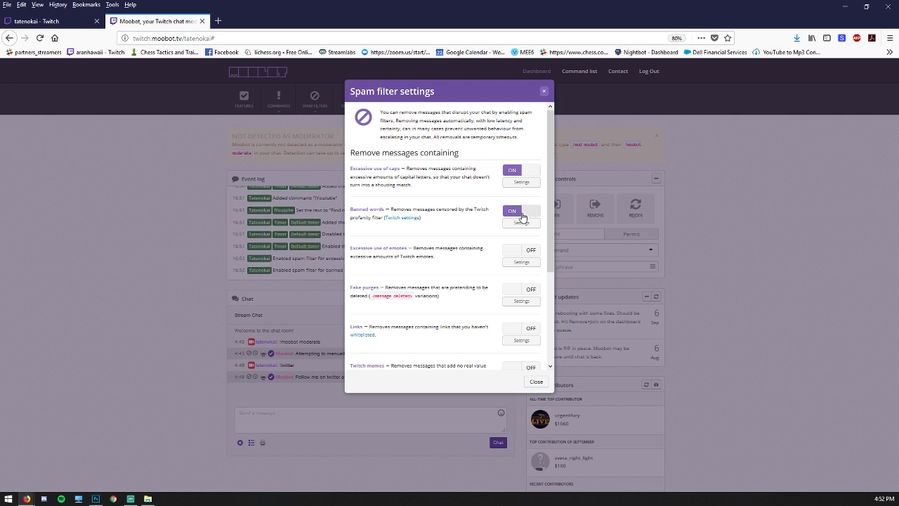
pyautogui.scroll(-1, 481, 223)
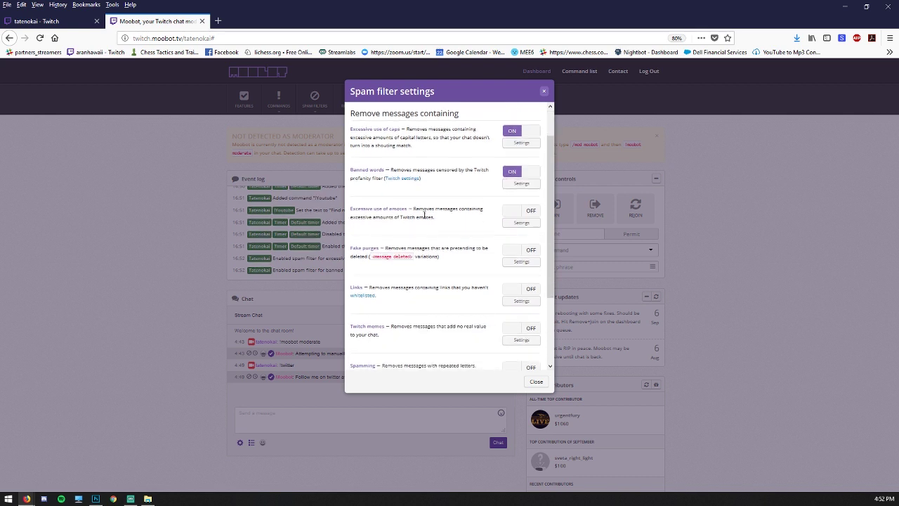
pyautogui.moveTo(423, 209); pyautogui.dragTo(443, 225)
pyautogui.click(461, 222)
pyautogui.scroll(-3, 484, 221)
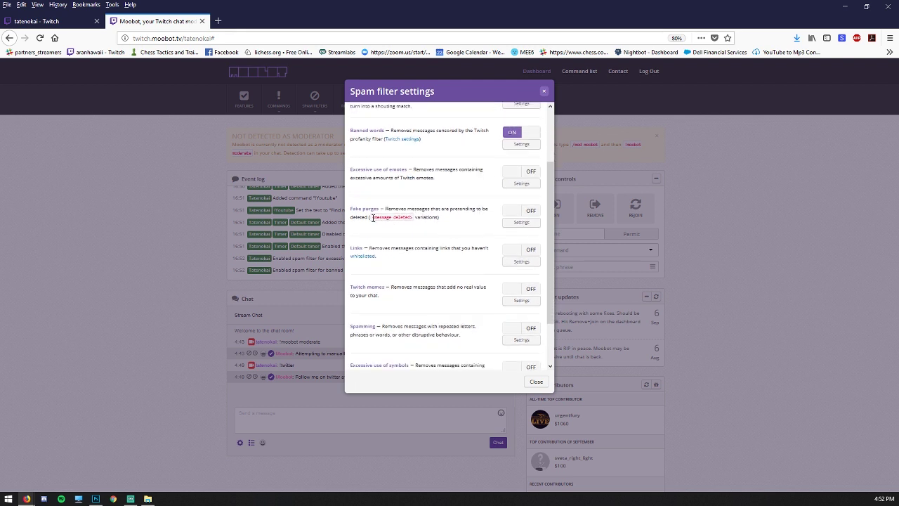
pyautogui.moveTo(372, 217); pyautogui.dragTo(413, 219)
pyautogui.click(432, 218)
pyautogui.click(519, 211)
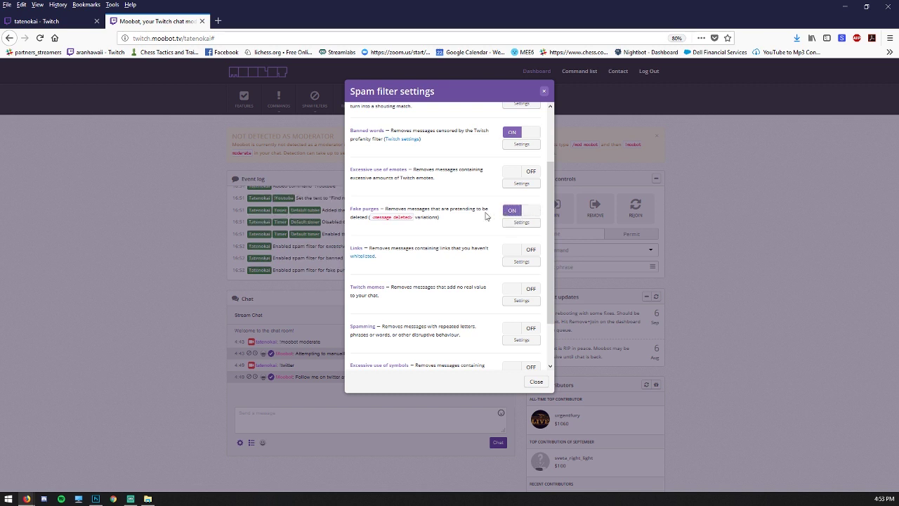
# - Turn on the Links spam filter
pyautogui.scroll(-2, 486, 217)
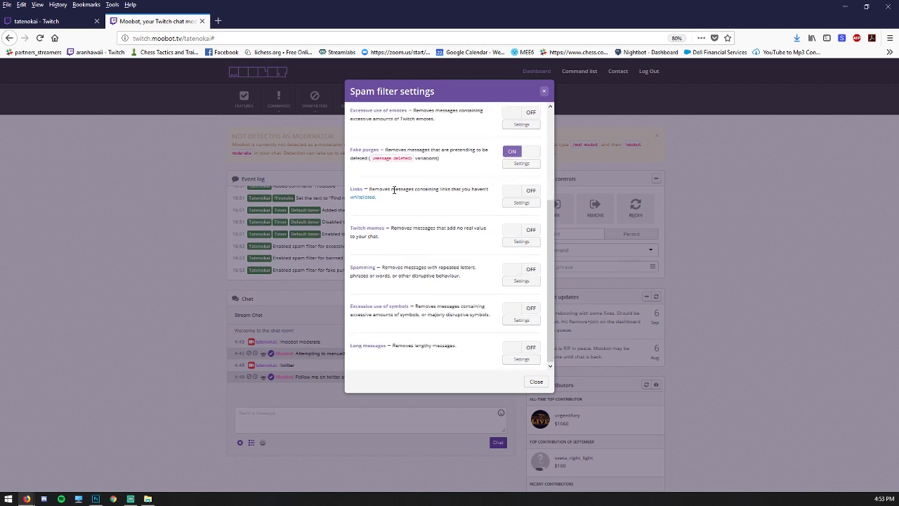
pyautogui.moveTo(395, 189); pyautogui.dragTo(433, 203)
pyautogui.click(464, 199)
pyautogui.click(517, 199)
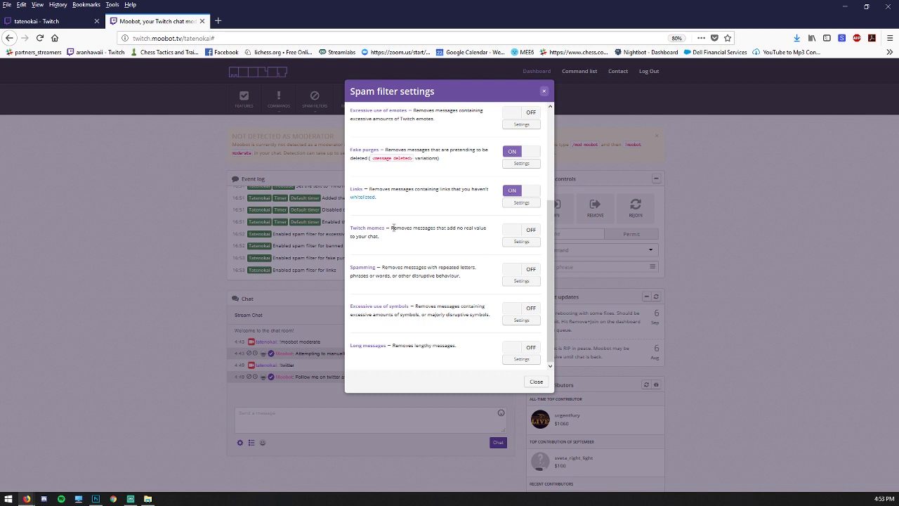
pyautogui.moveTo(392, 228); pyautogui.dragTo(425, 250)
pyautogui.click(463, 241)
# - Turn on the Spamming, Excessive use of symbols and Long messages filters, then close the settings
pyautogui.moveTo(392, 268); pyautogui.dragTo(470, 279)
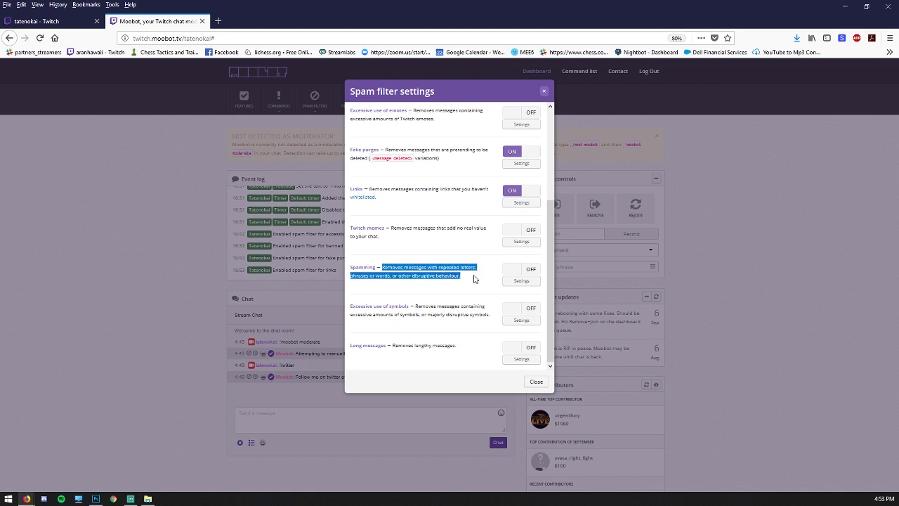
pyautogui.click(474, 280)
pyautogui.click(531, 269)
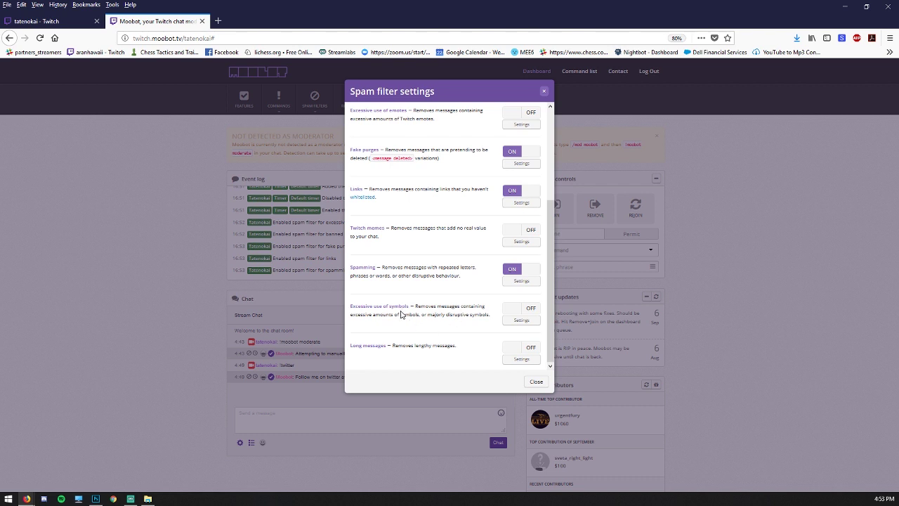
pyautogui.click(513, 308)
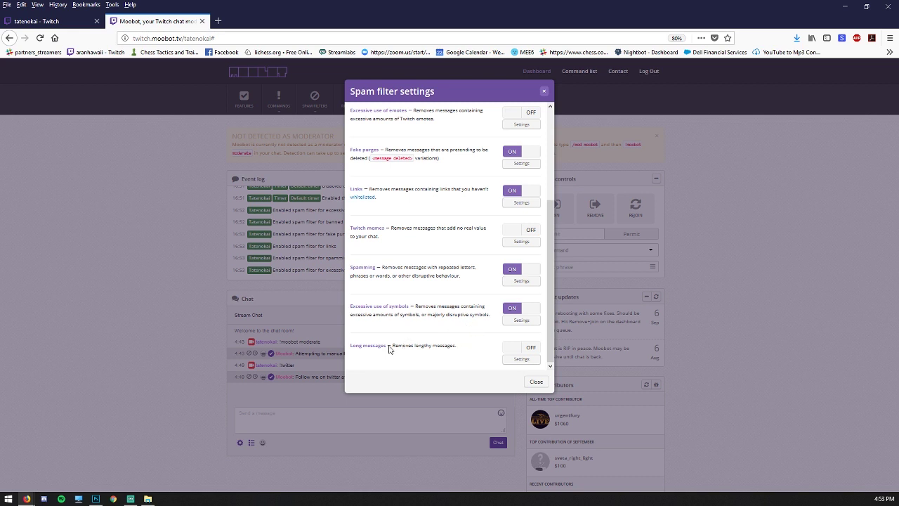
pyautogui.moveTo(392, 345); pyautogui.dragTo(467, 346)
pyautogui.click(481, 350)
pyautogui.click(518, 351)
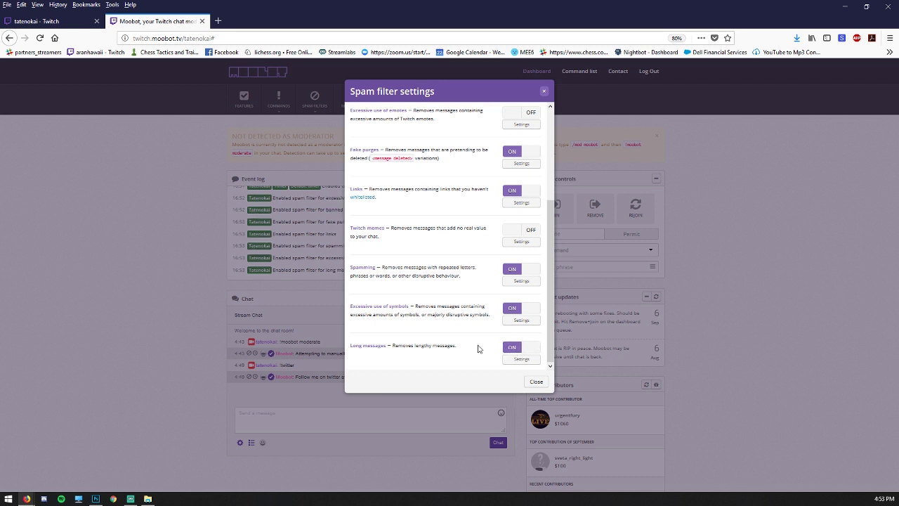
pyautogui.click(538, 384)
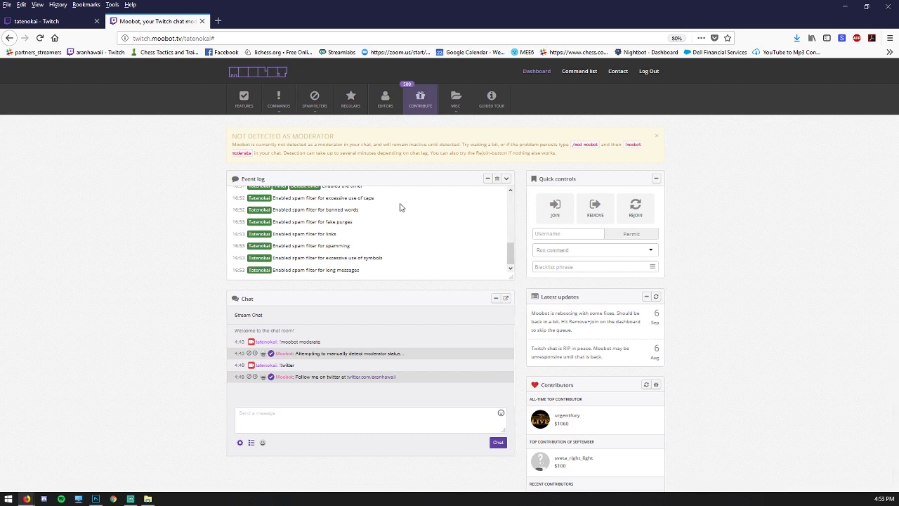
pyautogui.click(317, 112)
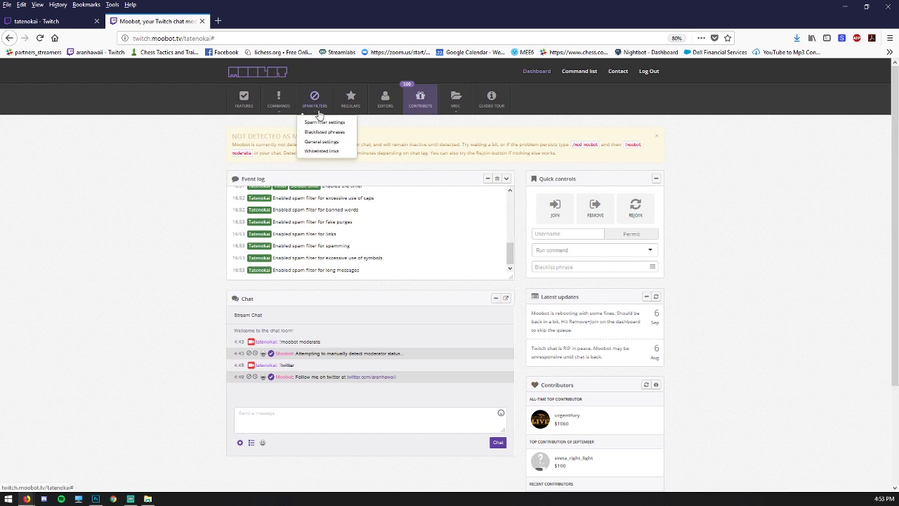
pyautogui.click(341, 153)
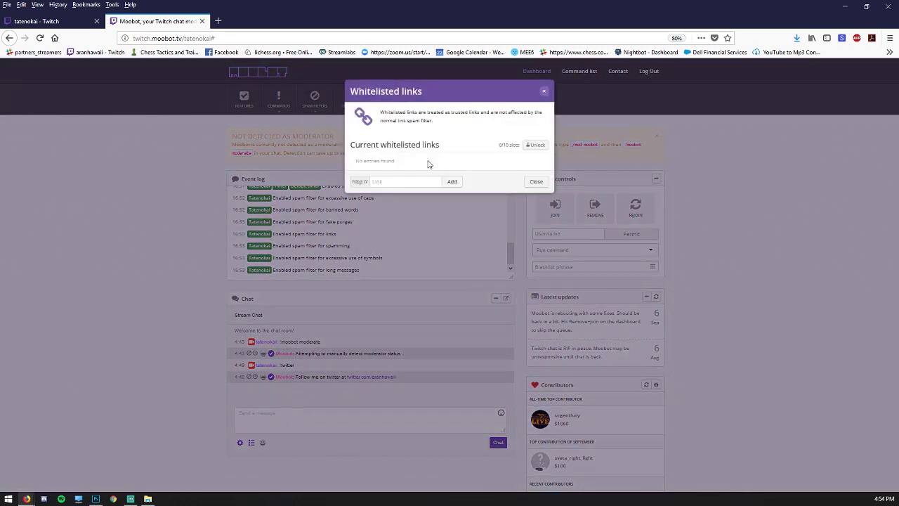
pyautogui.click(385, 183)
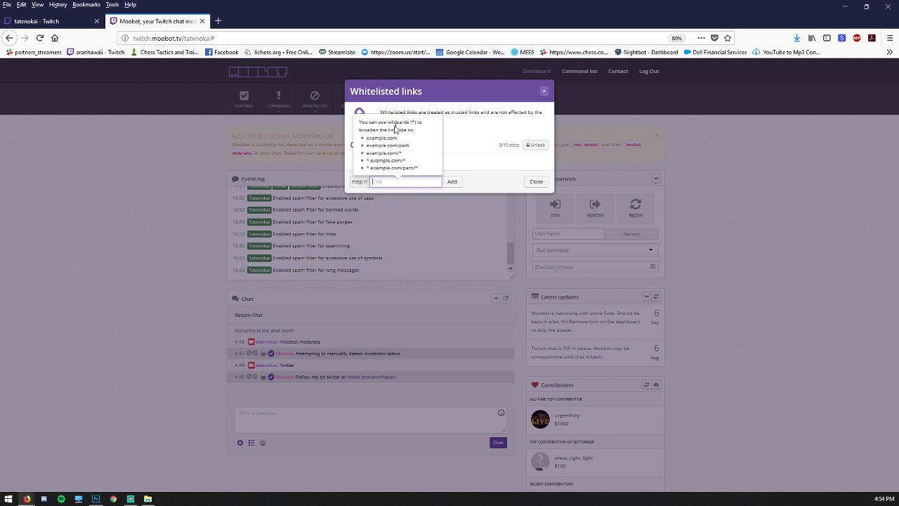
pyautogui.click(478, 184)
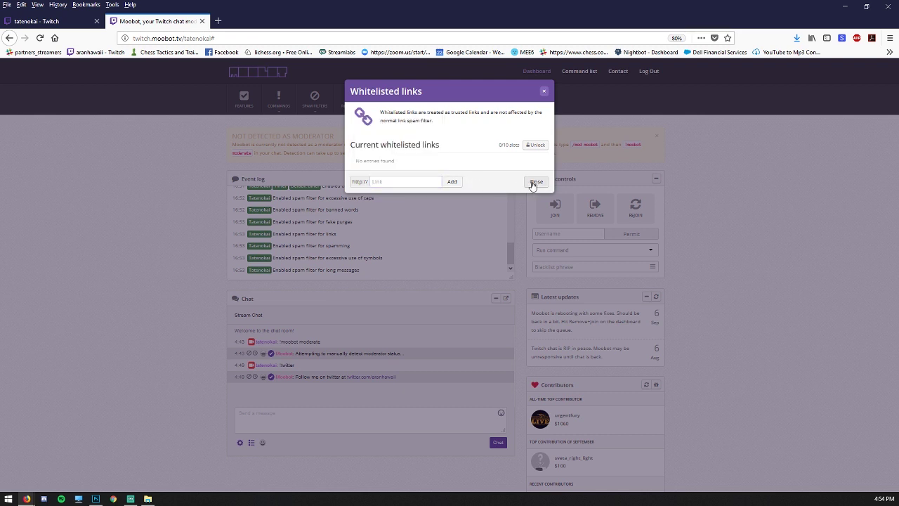
pyautogui.click(544, 95)
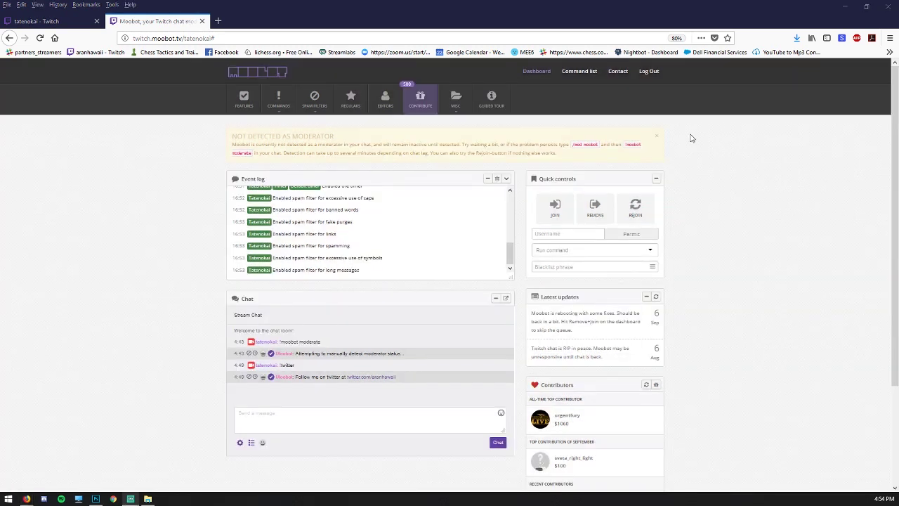
# - Add the Twitch user's username as an editor, filling 1 of 15 slots, and close Editors
pyautogui.click(386, 105)
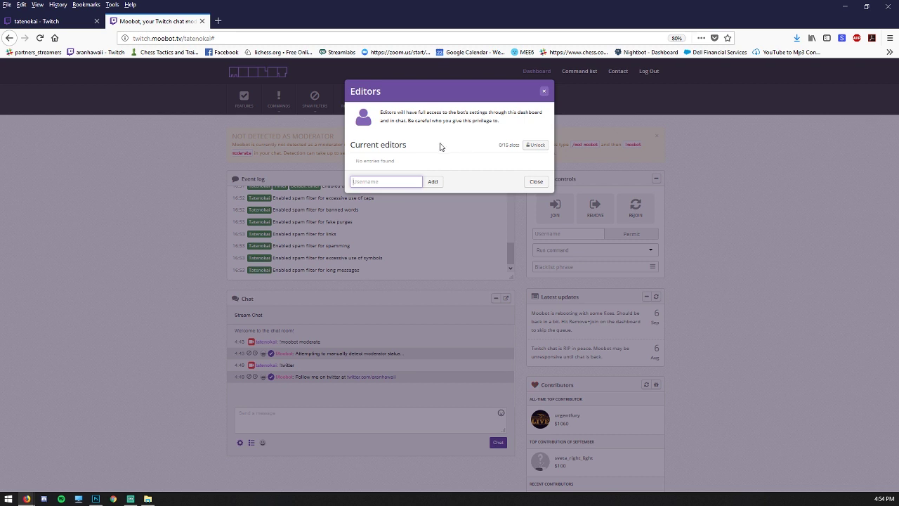
pyautogui.write('aranhawaii')
pyautogui.click(432, 182)
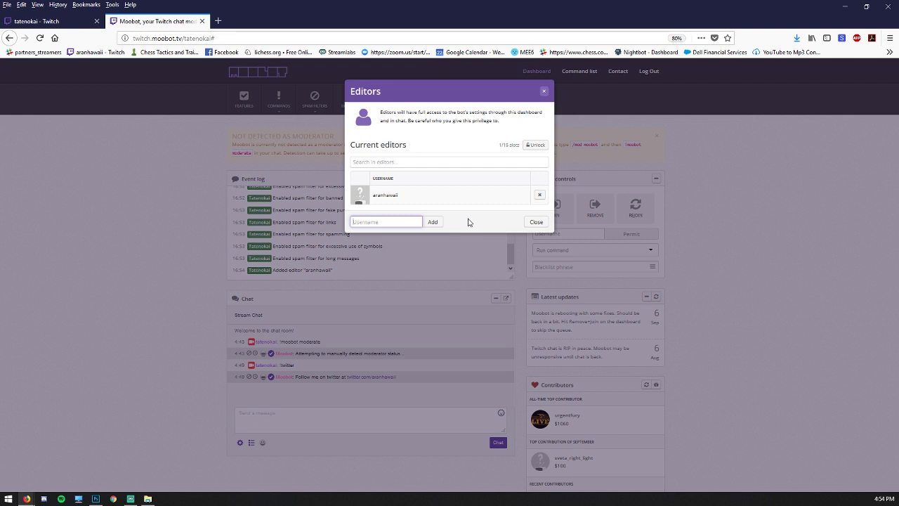
pyautogui.doubleClick(397, 196)
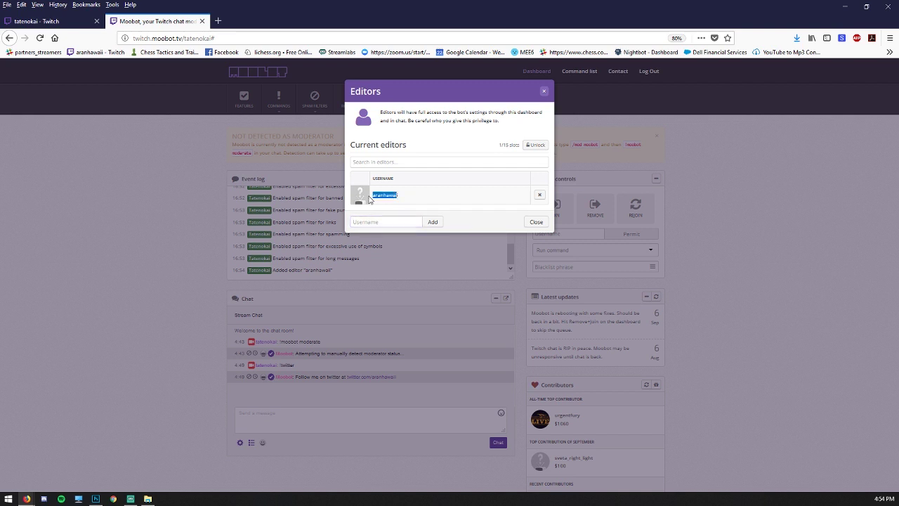
pyautogui.click(410, 197)
pyautogui.doubleClick(382, 195)
pyautogui.click(444, 195)
pyautogui.click(544, 92)
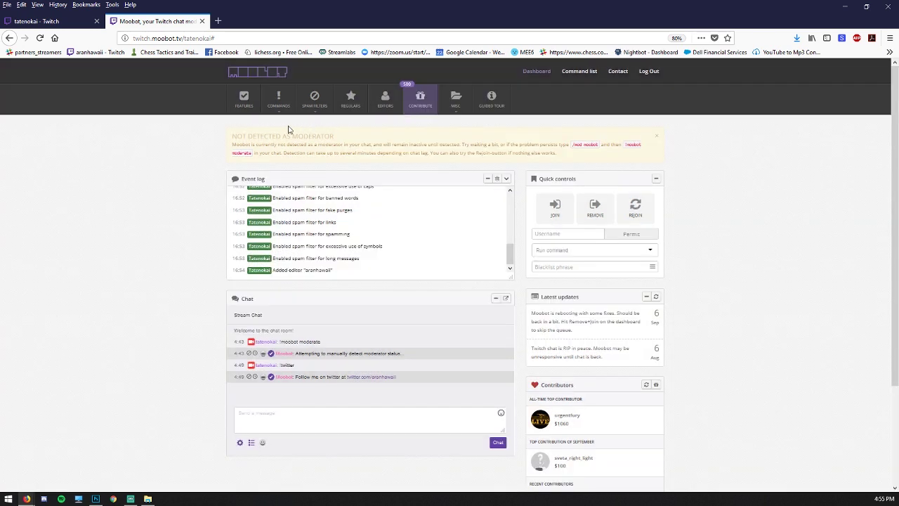
pyautogui.click(274, 114)
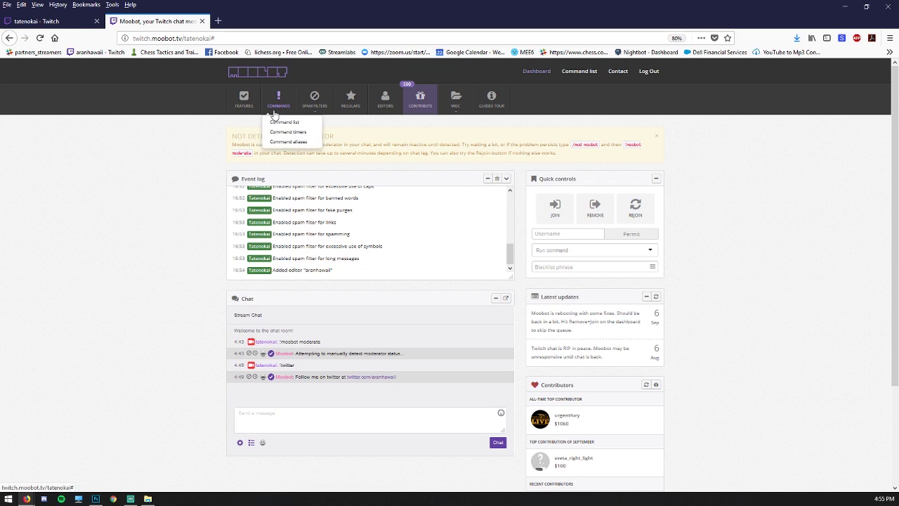
pyautogui.click(249, 103)
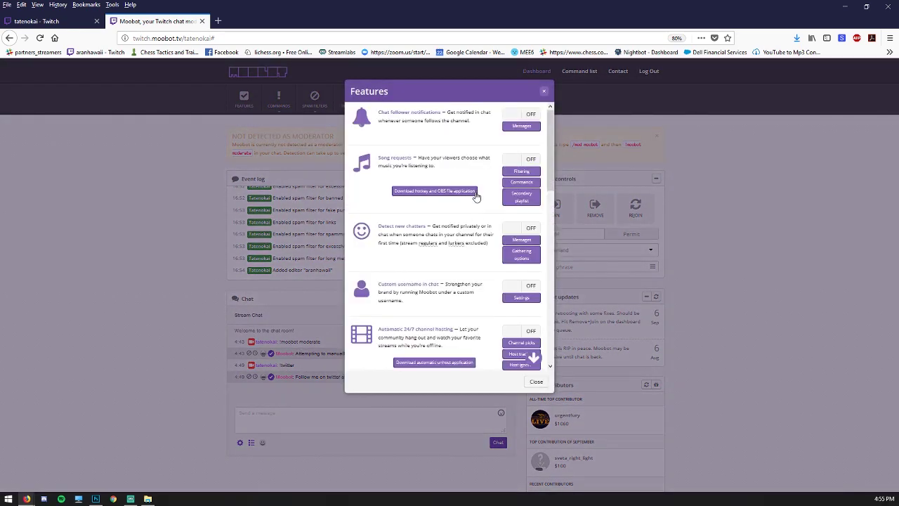
pyautogui.scroll(-2, 480, 223)
pyautogui.scroll(-3, 480, 223)
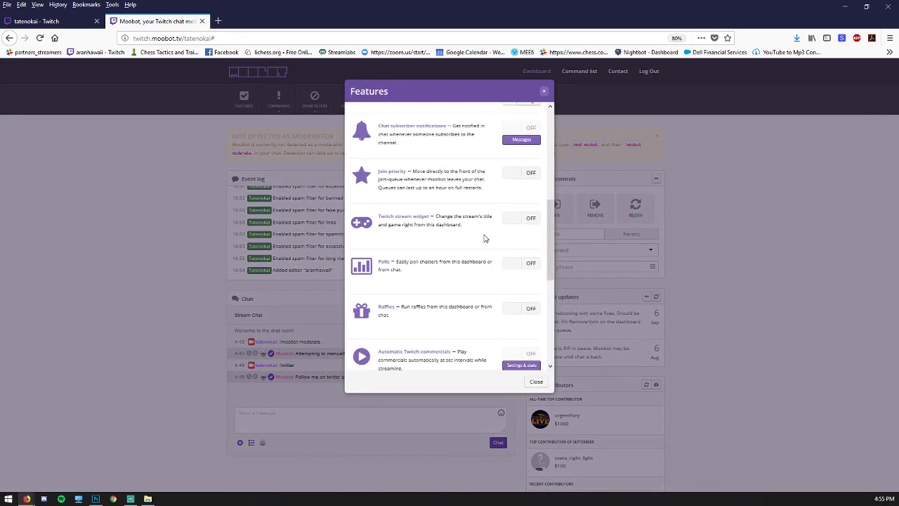
pyautogui.scroll(-3, 483, 239)
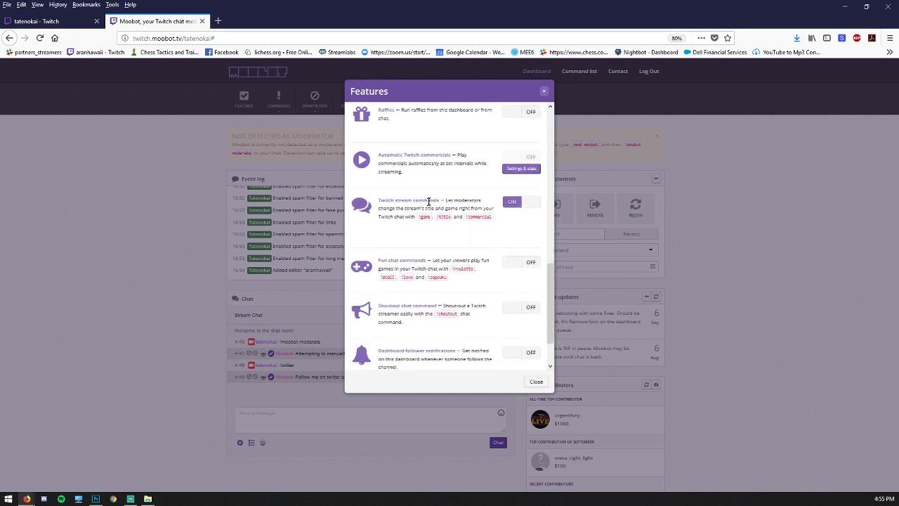
pyautogui.moveTo(445, 200); pyautogui.dragTo(499, 223)
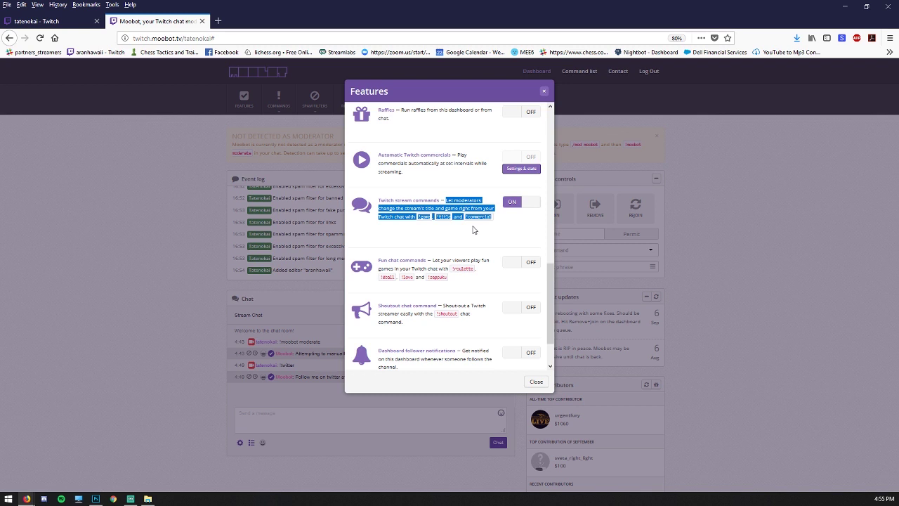
pyautogui.click(473, 228)
pyautogui.click(544, 400)
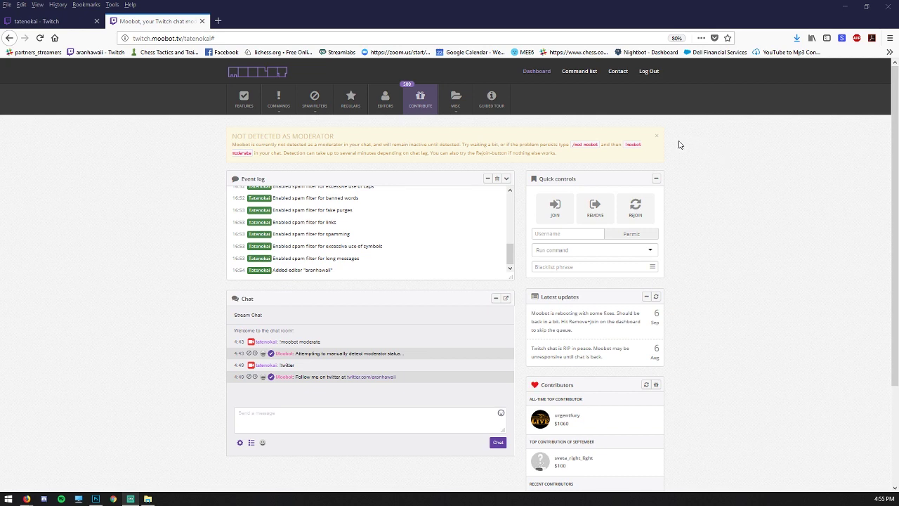
# - Open the Chat commands list and scroll through commands like !permit, polls, raffles and song requests
pyautogui.click(576, 73)
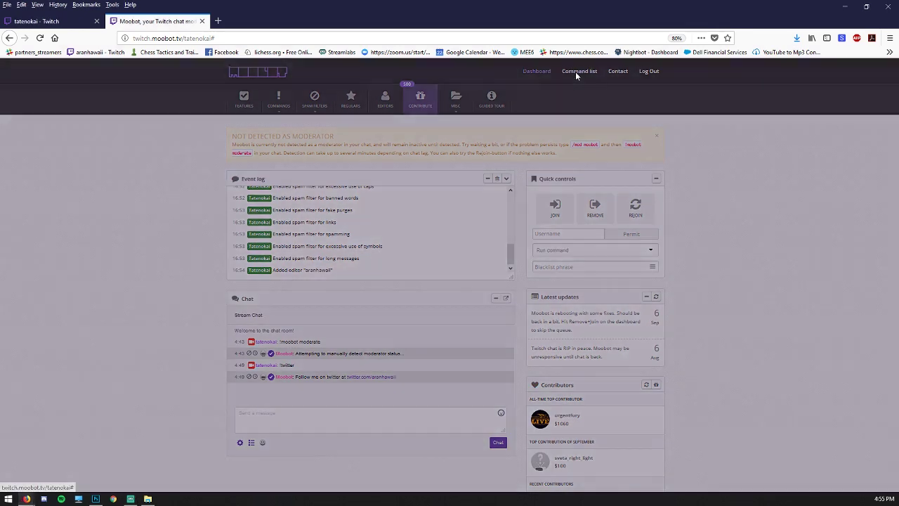
pyautogui.scroll(-2, 481, 204)
pyautogui.scroll(-15, 481, 204)
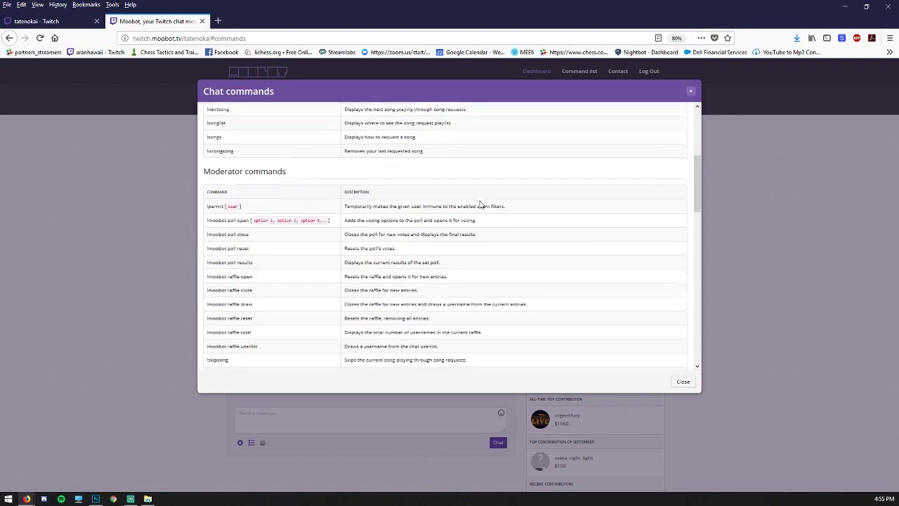
pyautogui.scroll(-15, 481, 203)
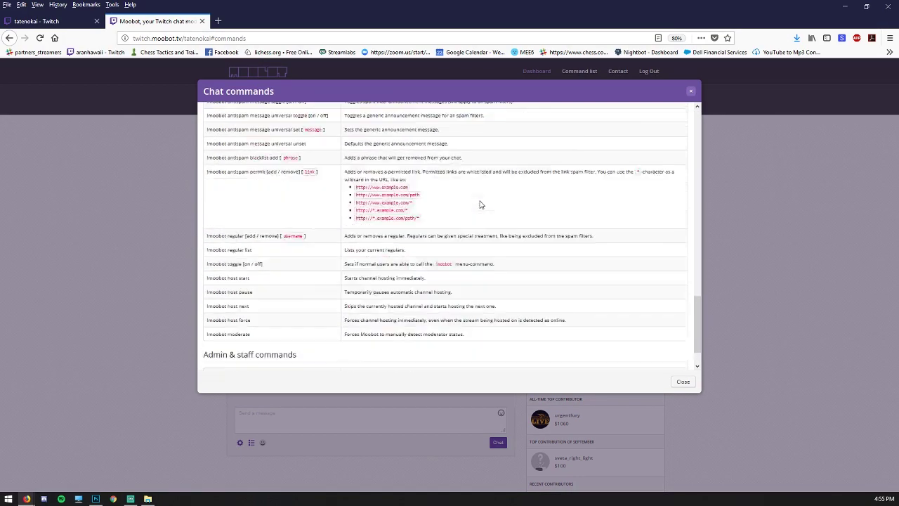
pyautogui.scroll(20, 481, 203)
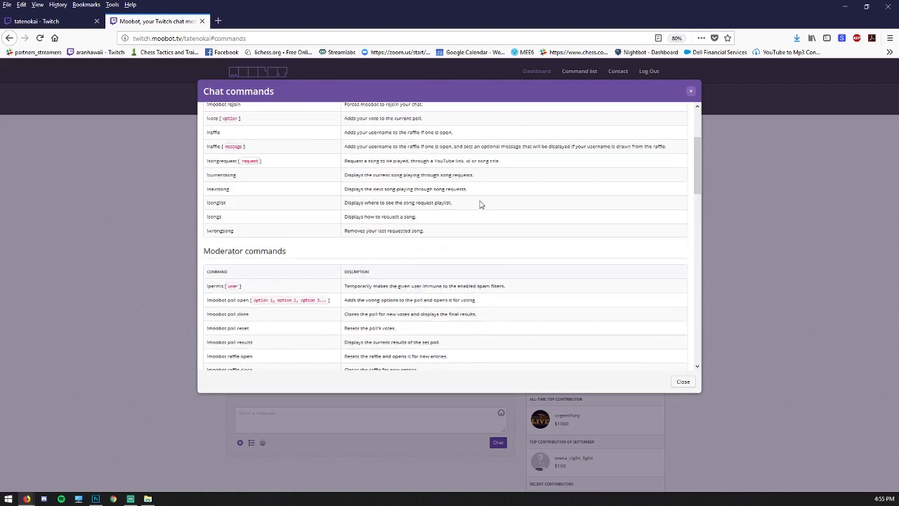